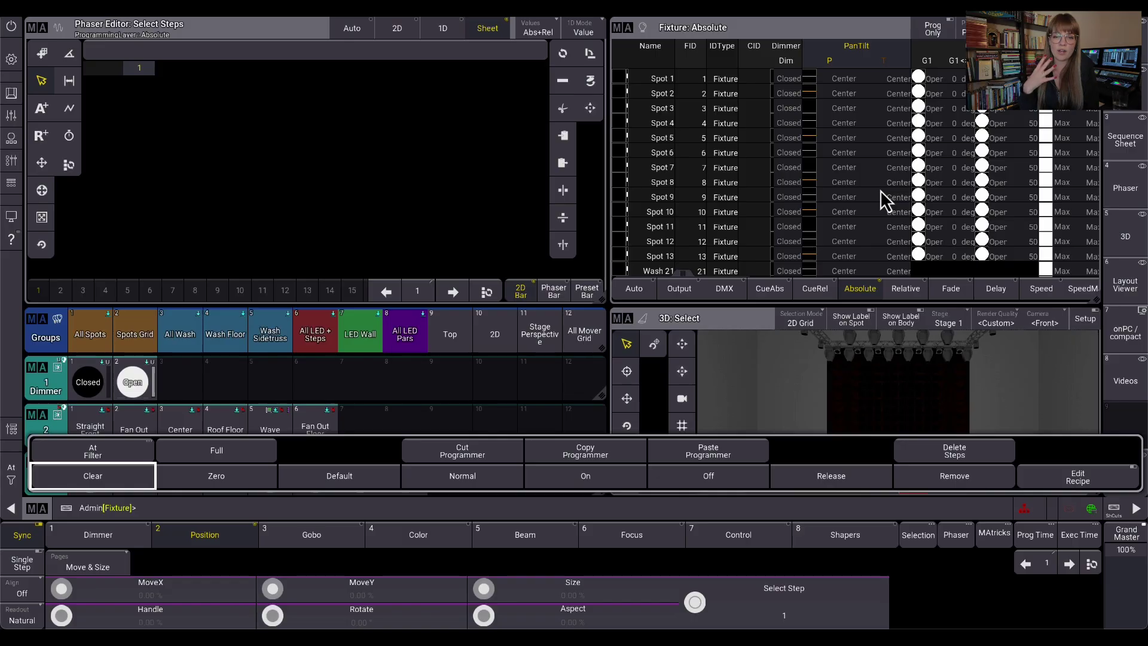
# Step: Build a two-step dimmer phaser on the Spots Grid group from presets, with Open in step 1 and Closed in step 2
pyautogui.click(128, 342)
pyautogui.click(148, 539)
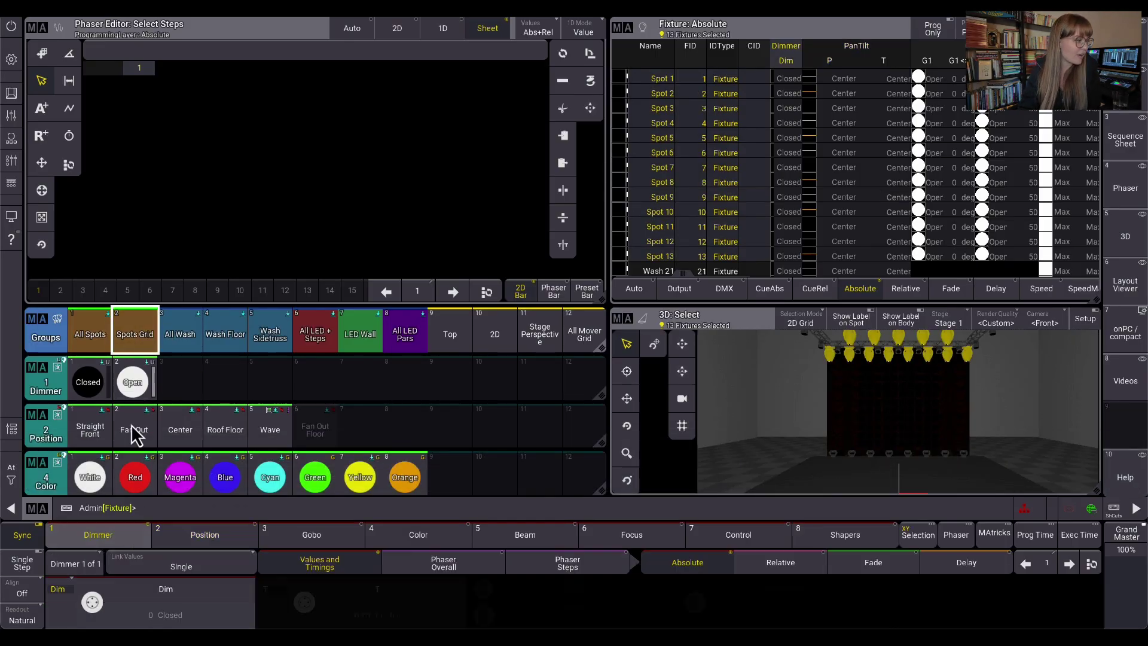
pyautogui.click(132, 383)
pyautogui.click(1070, 564)
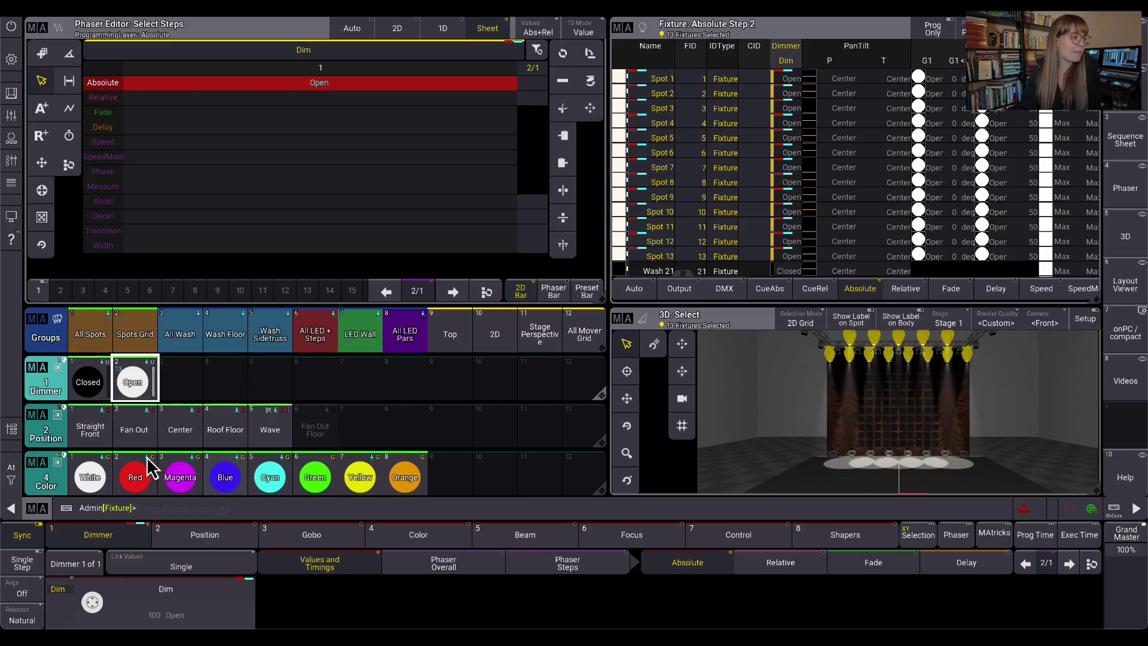
pyautogui.click(90, 389)
pyautogui.moveTo(241, 607)
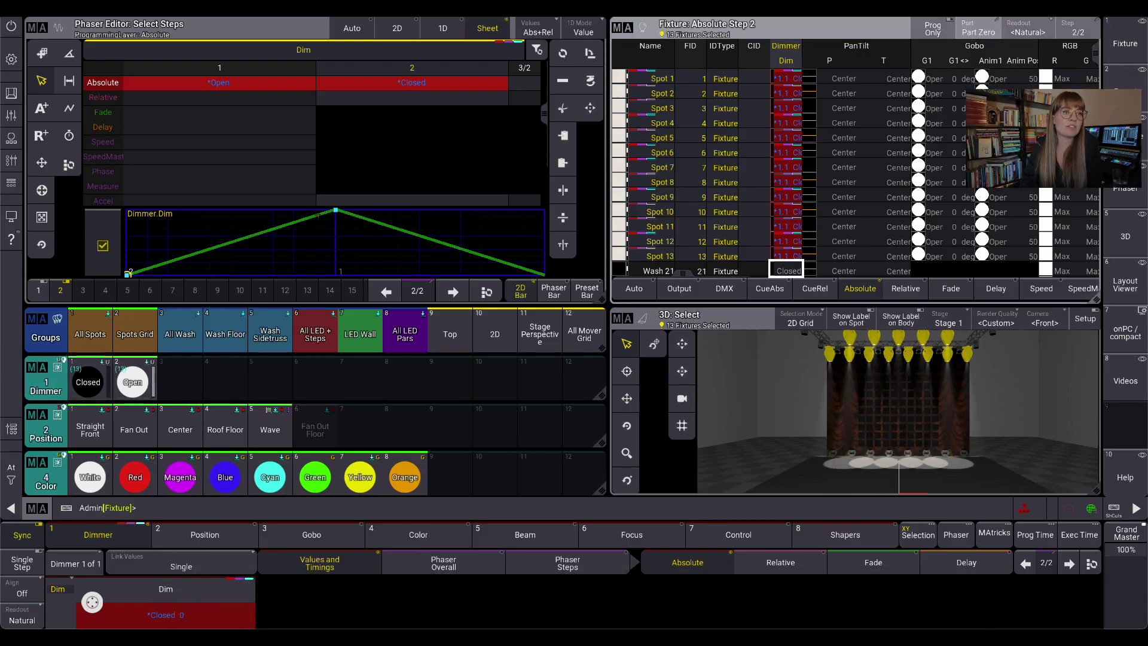
# Step: Set the fixture sheet's current step to 1
pyautogui.click(978, 28)
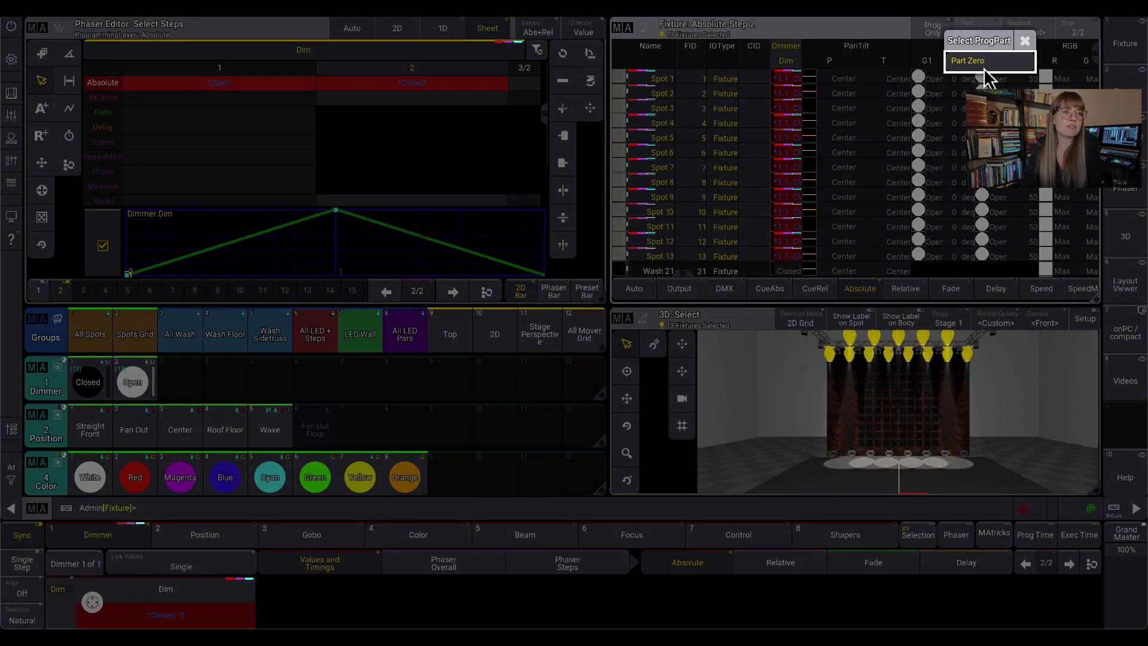
pyautogui.click(1025, 41)
pyautogui.click(1074, 30)
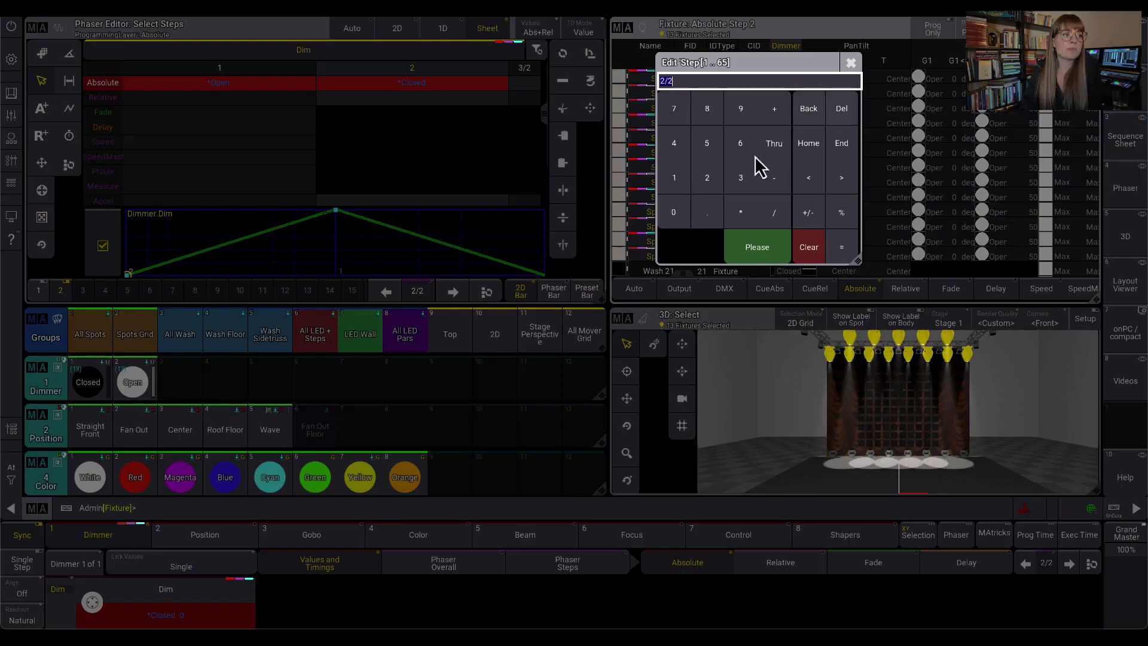
pyautogui.click(672, 185)
pyautogui.click(757, 247)
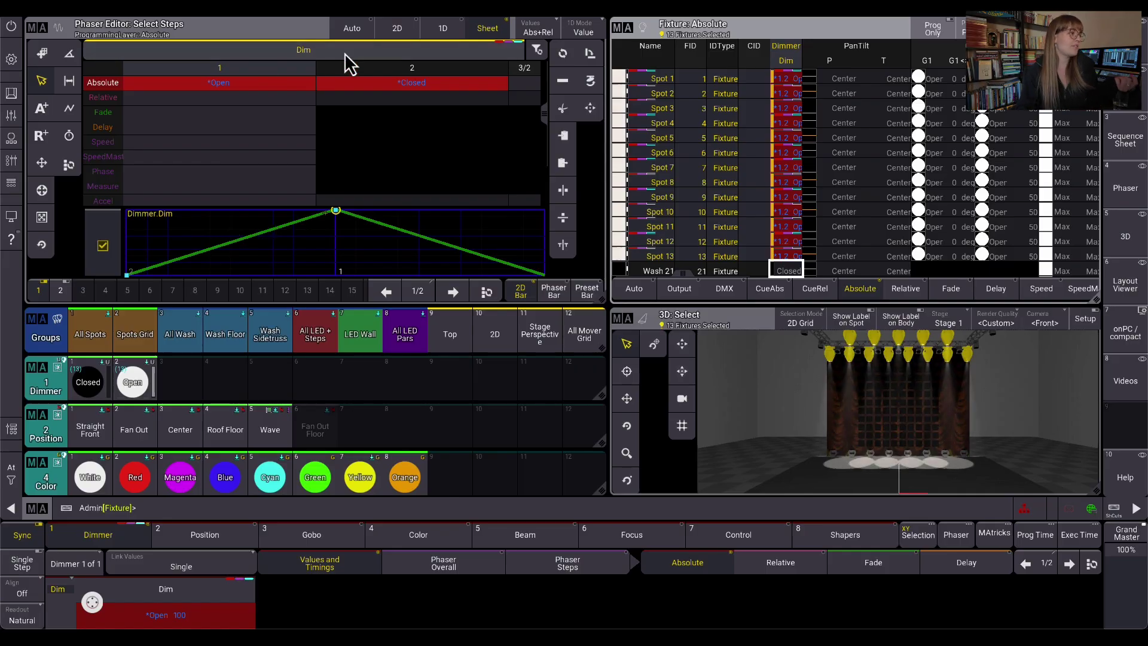
# Step: View the dimmer phaser in the editor's Auto, 2D, 1D and Sheet modes, and look through the sheet's layer rows
pyautogui.click(359, 33)
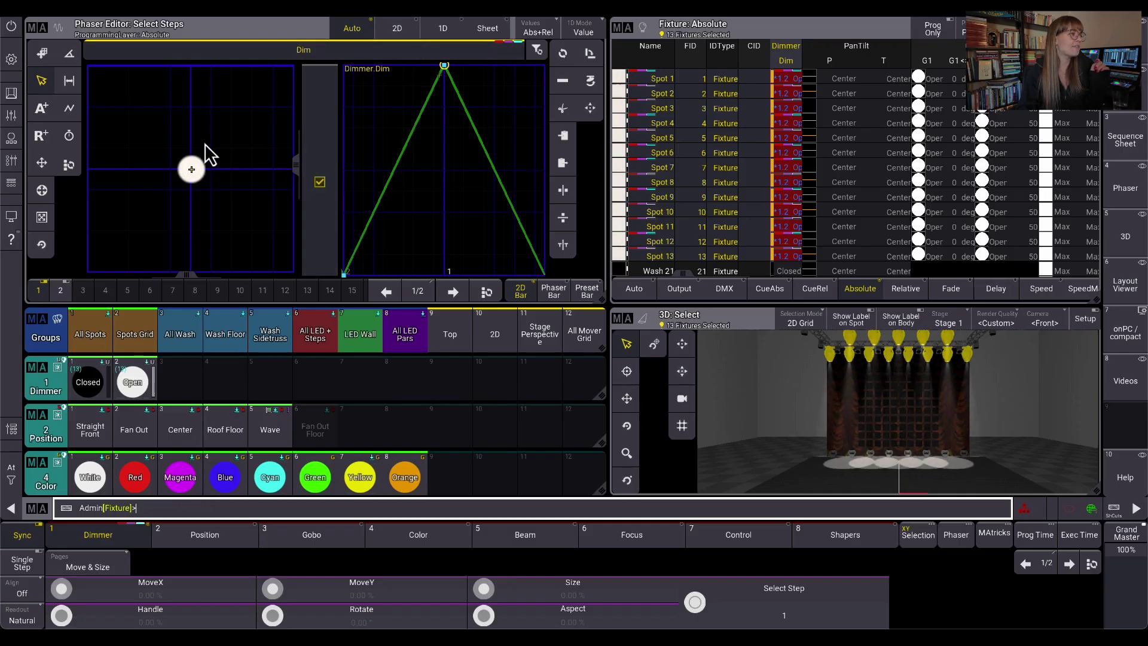
pyautogui.click(410, 35)
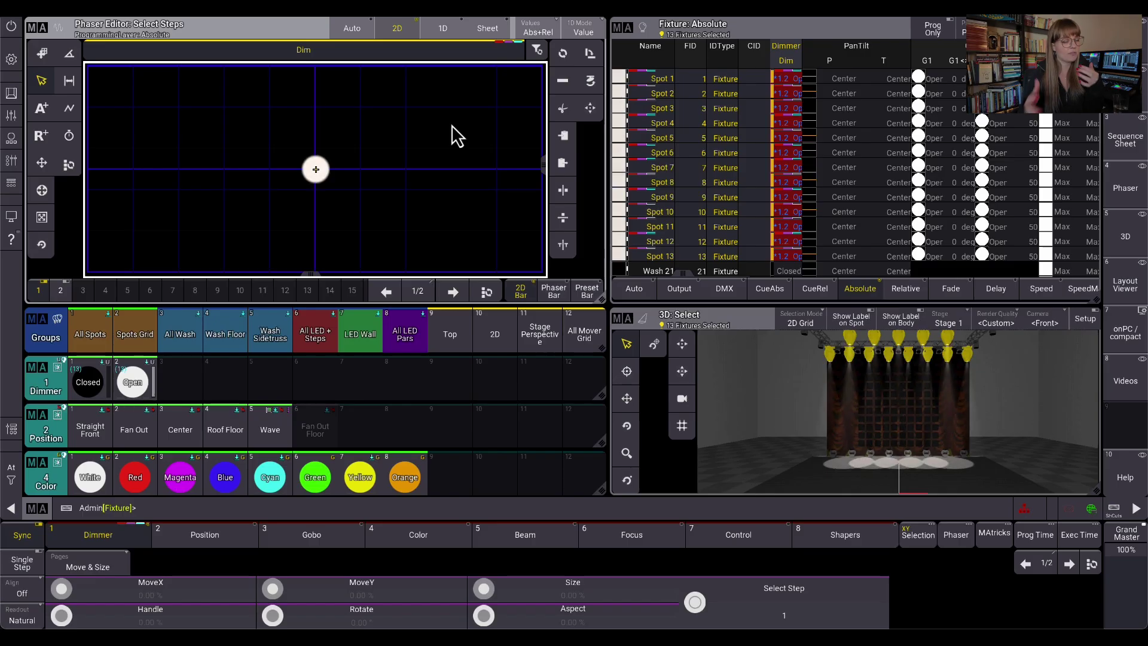
pyautogui.click(453, 34)
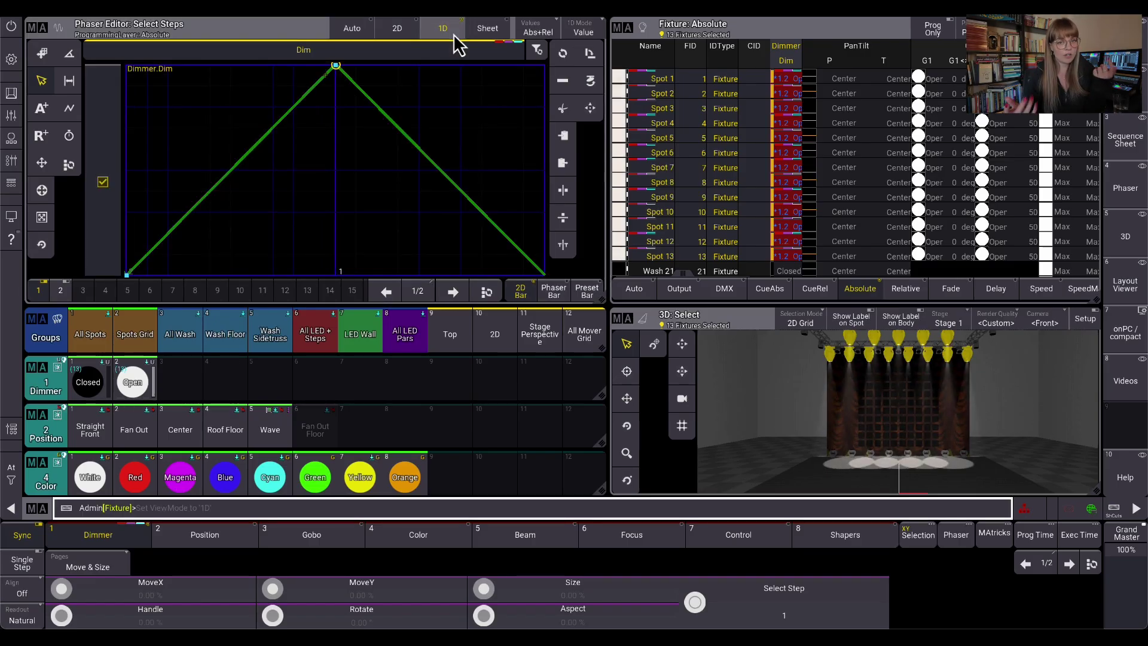
pyautogui.click(490, 35)
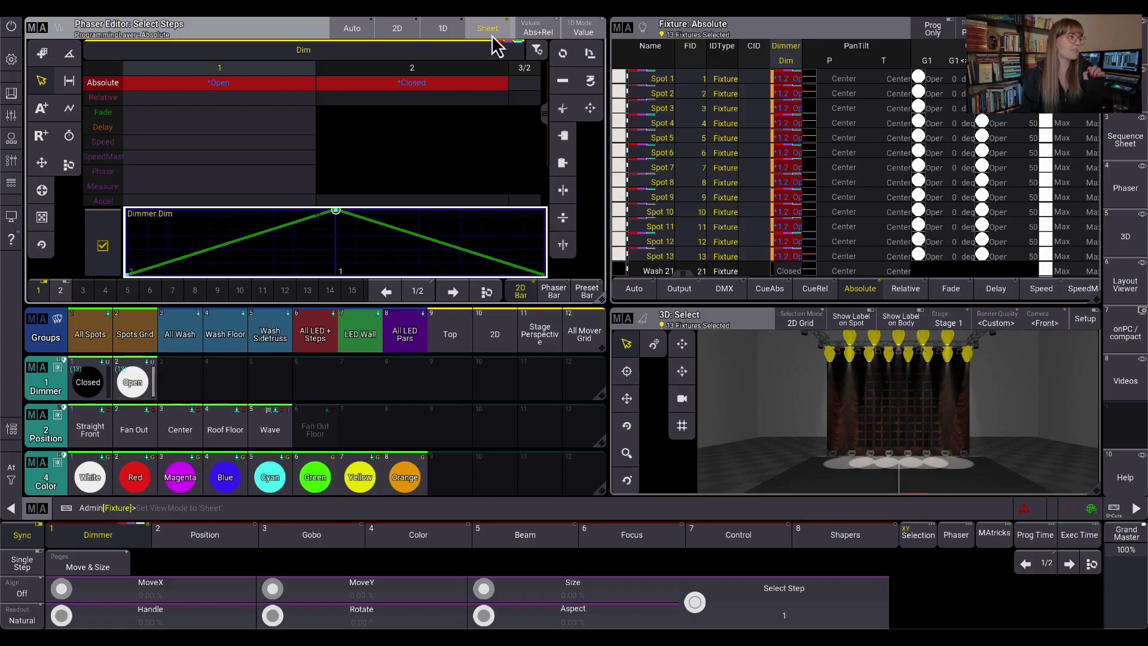
pyautogui.scroll(-3, 231, 77)
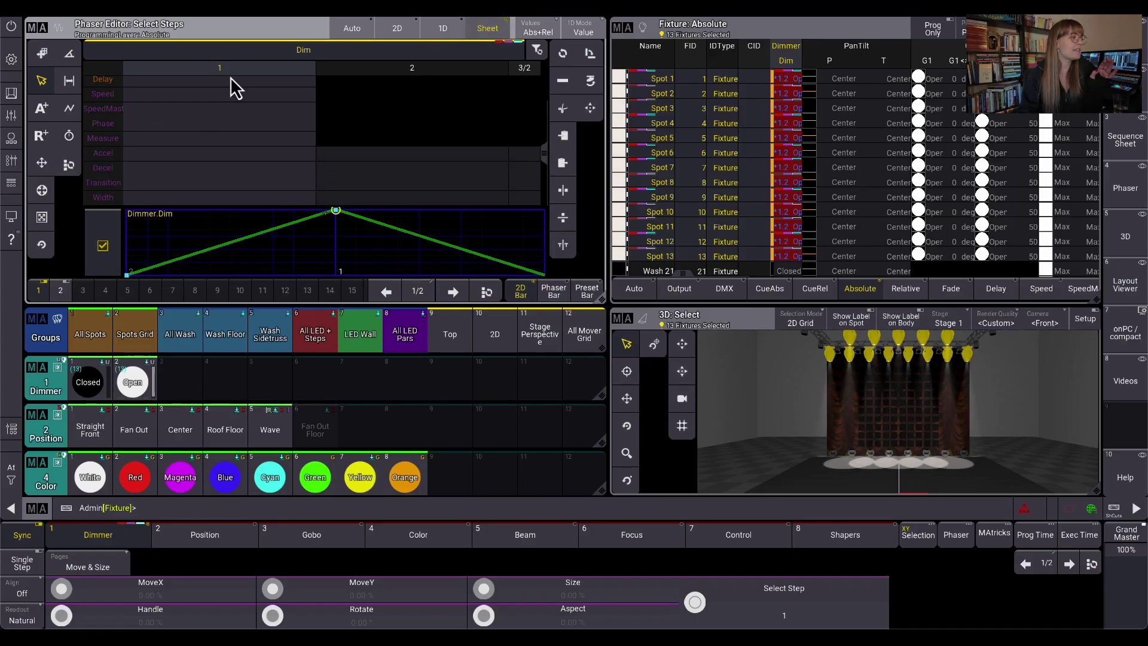
pyautogui.scroll(3, 257, 150)
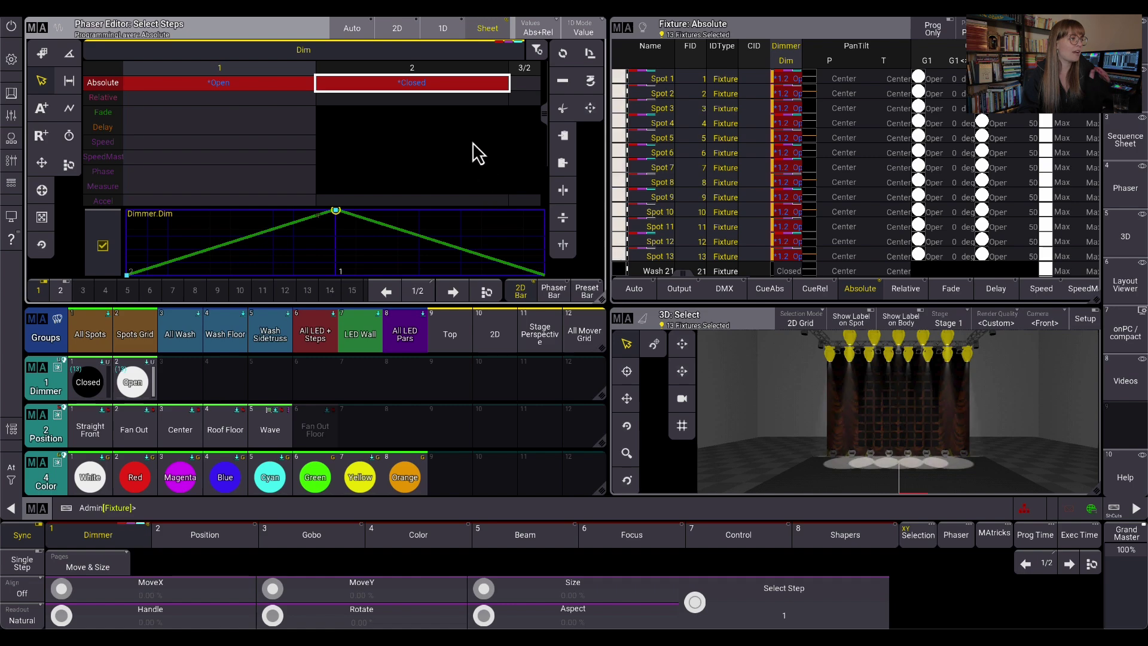
pyautogui.scroll(-3, 466, 120)
pyautogui.scroll(3, 467, 132)
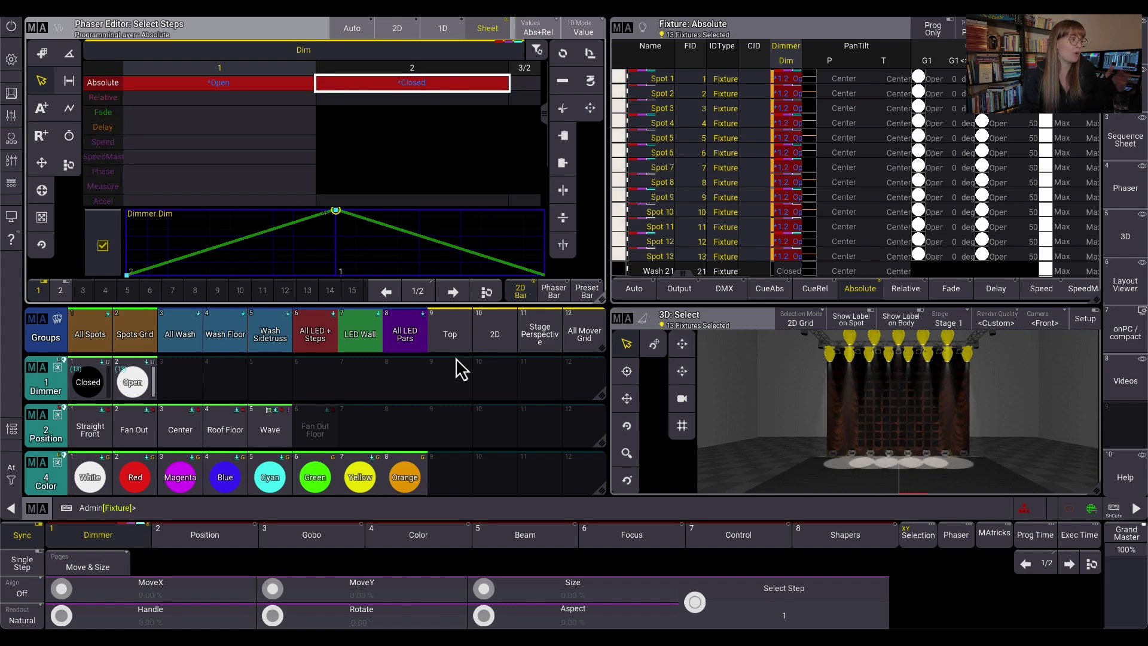
# Step: Clear the programmer of the fixture selection and the phaser values
pyautogui.click(17, 482)
pyautogui.click(74, 478)
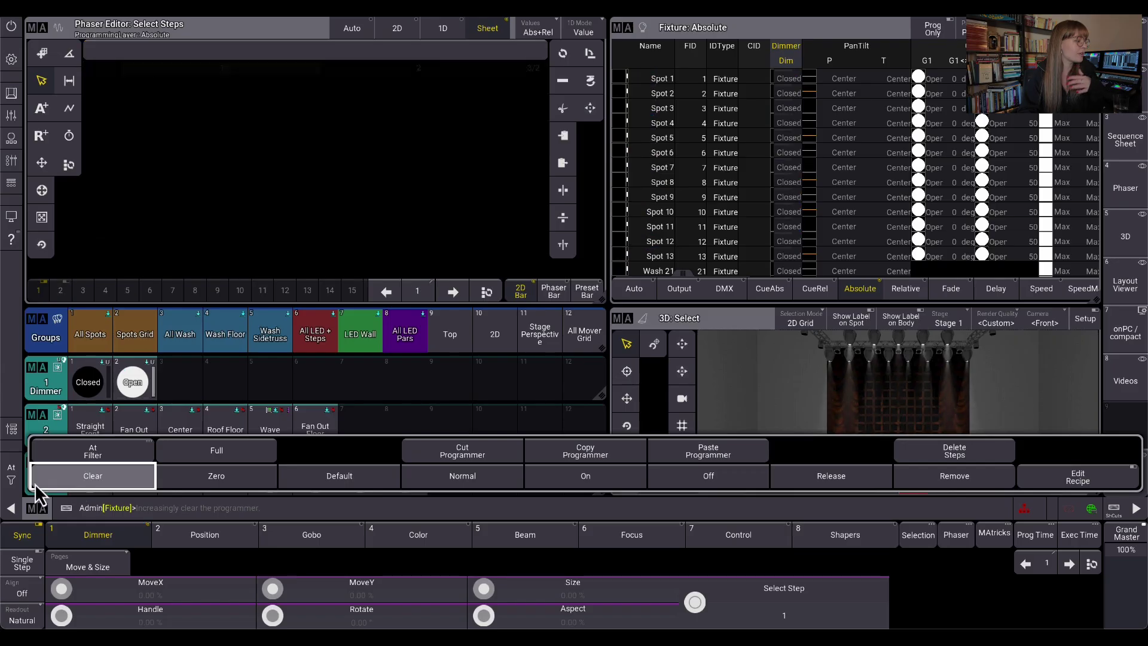
pyautogui.click(18, 486)
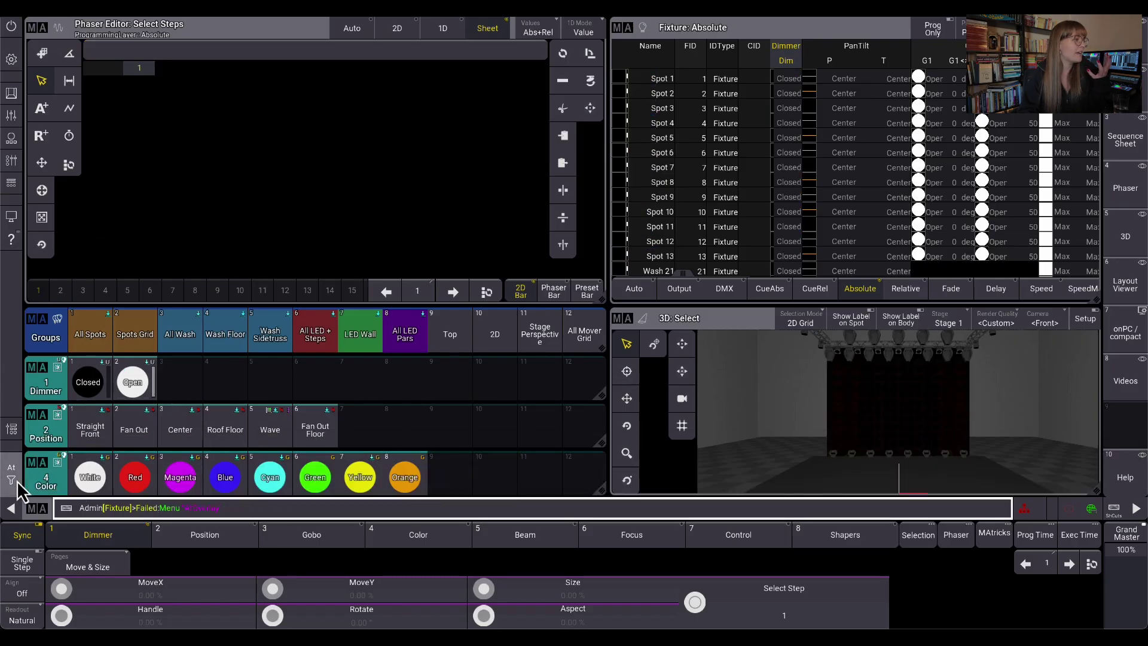
# Step: Apply the Open dimmer preset to Spots Grid as step 1 and add step 2 as Closed in the phaser sheet
pyautogui.click(134, 333)
pyautogui.click(132, 382)
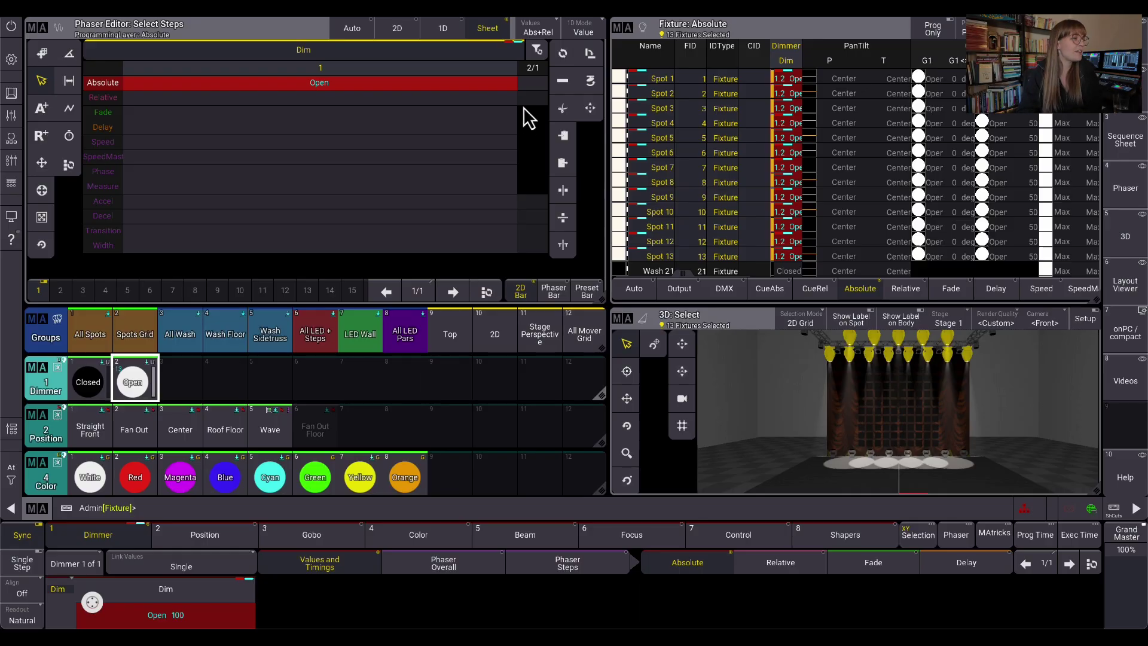
pyautogui.click(533, 83)
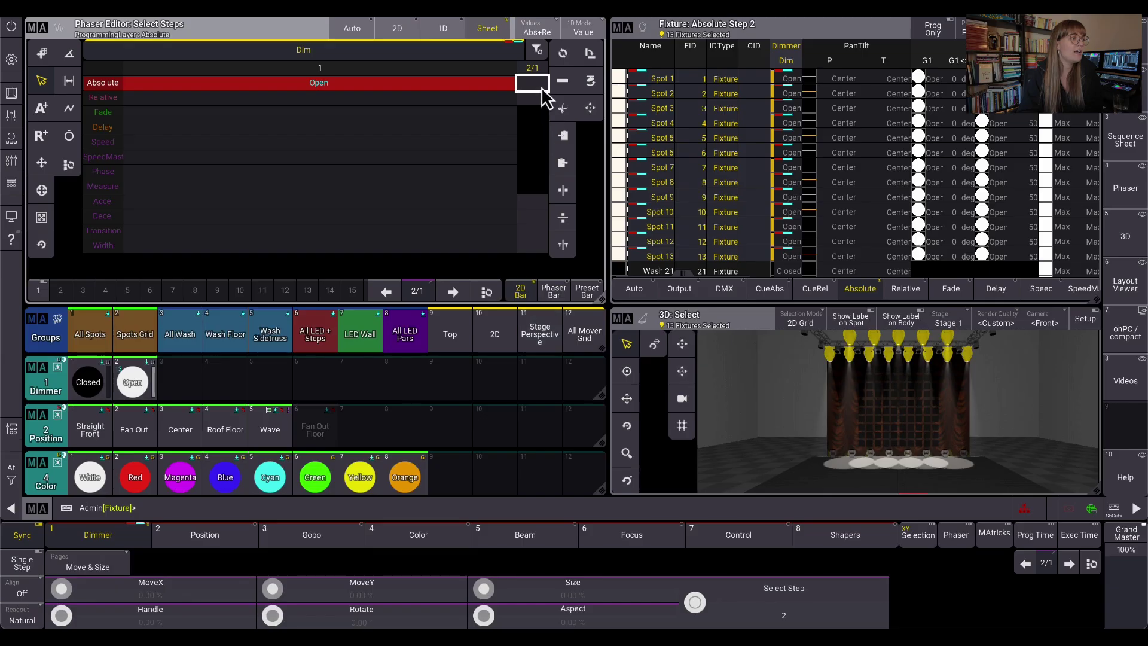
pyautogui.click(541, 90)
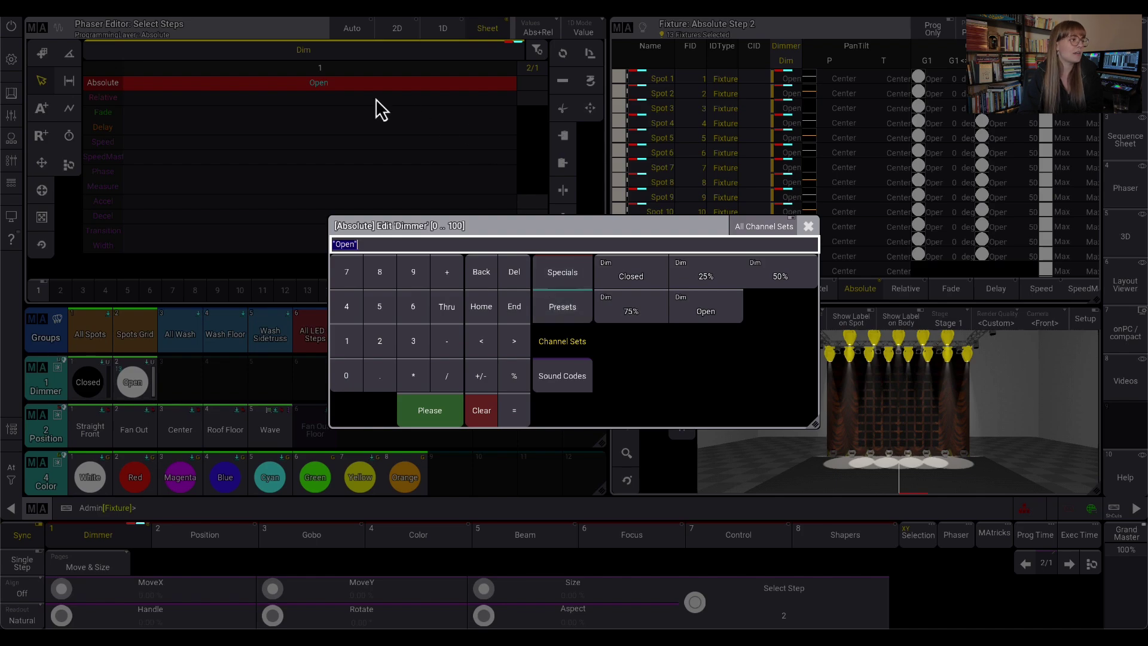
pyautogui.click(808, 226)
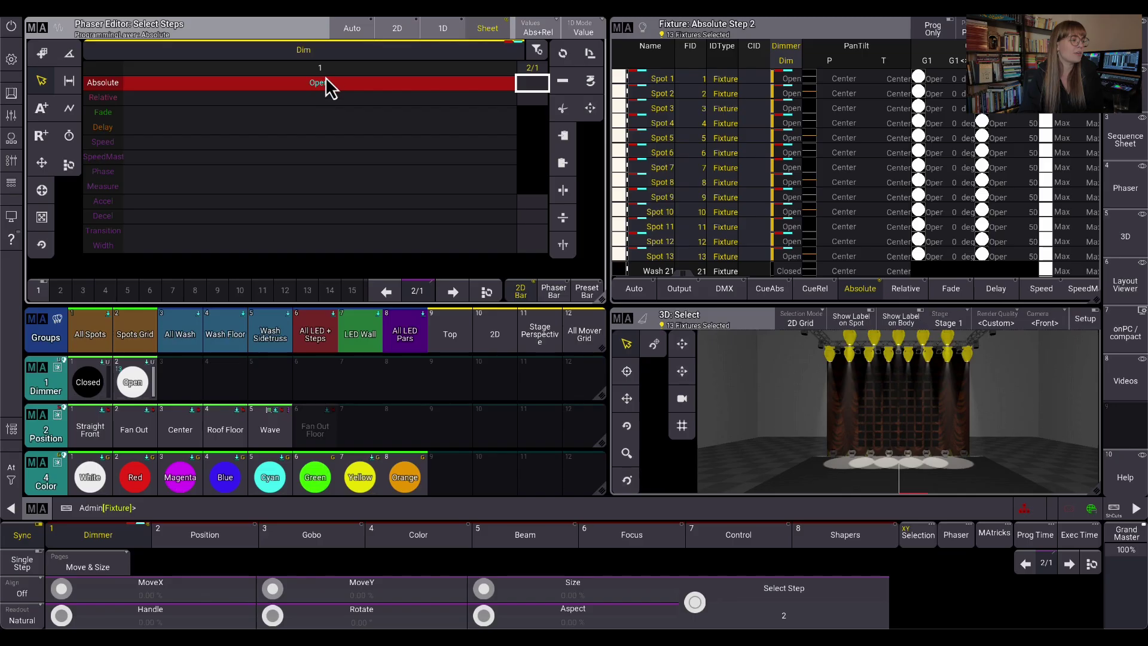
pyautogui.click(531, 88)
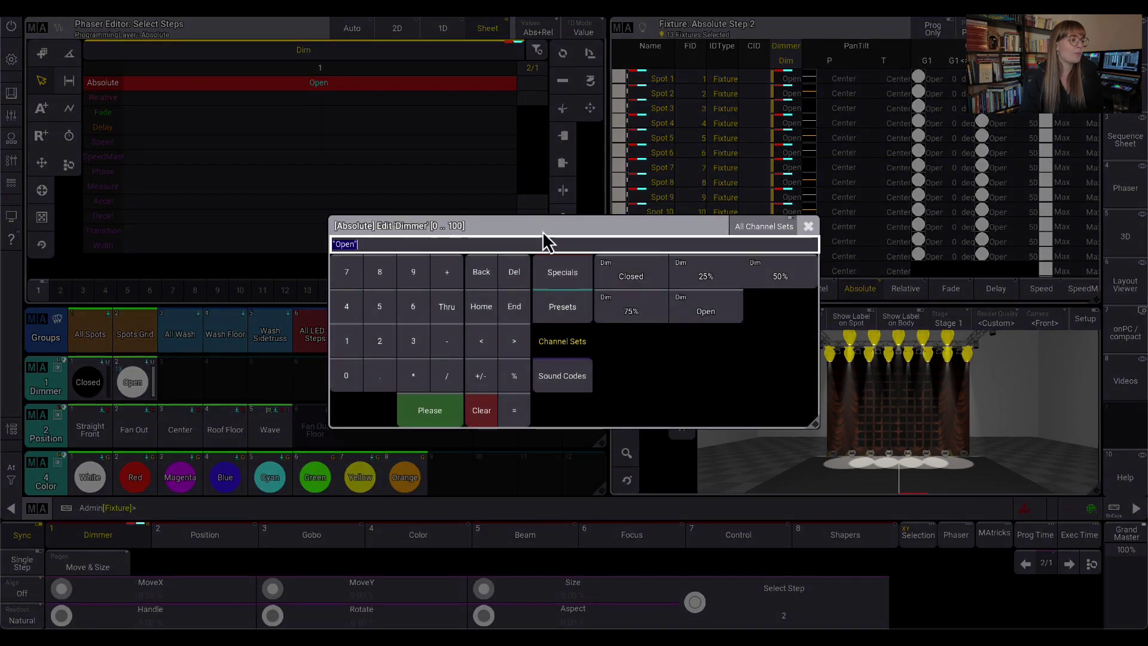
pyautogui.click(653, 284)
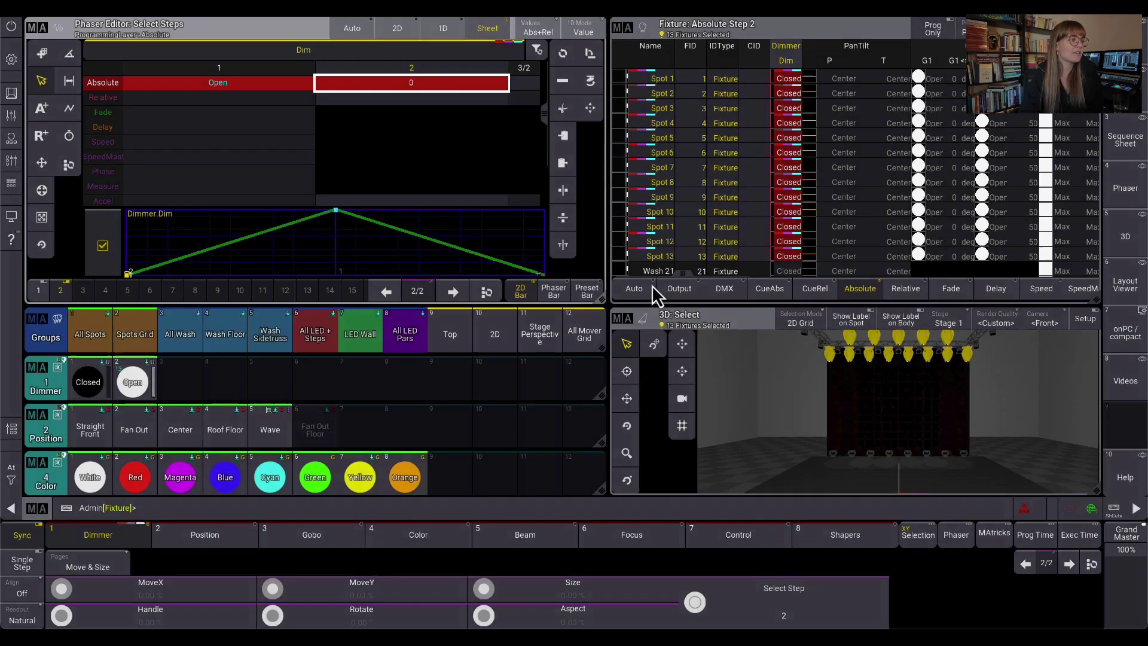
# Step: Try step 1's absolute dimmer value at 25% and 50% in the phaser sheet, and finish with Open
pyautogui.click(270, 84)
pyautogui.click(269, 84)
pyautogui.click(681, 273)
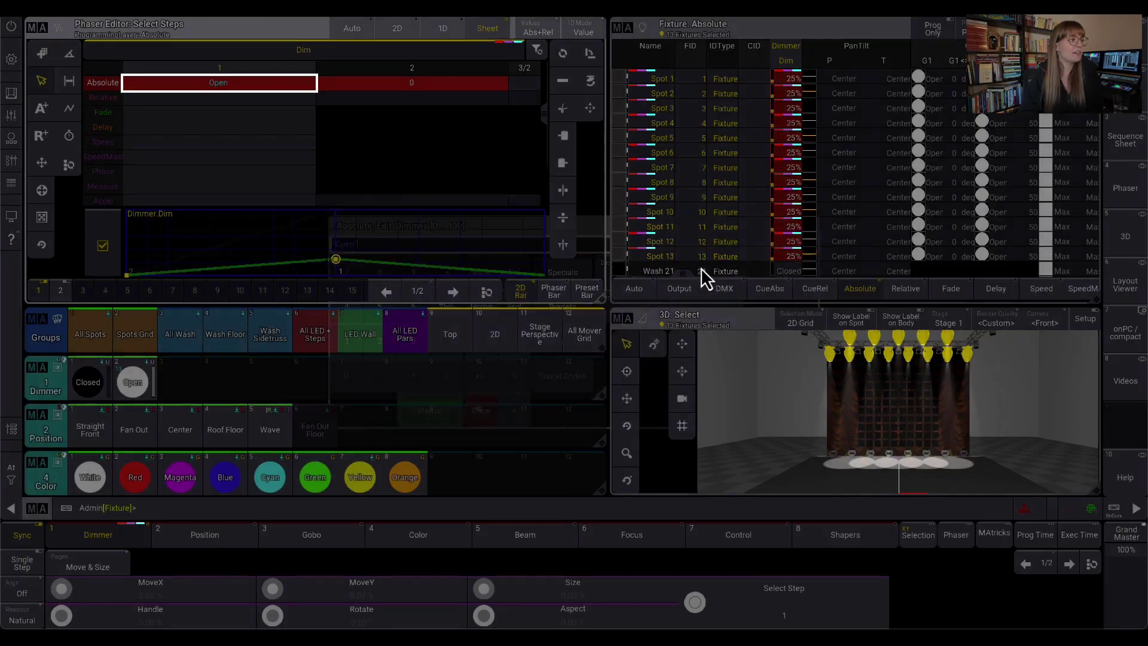
pyautogui.click(307, 89)
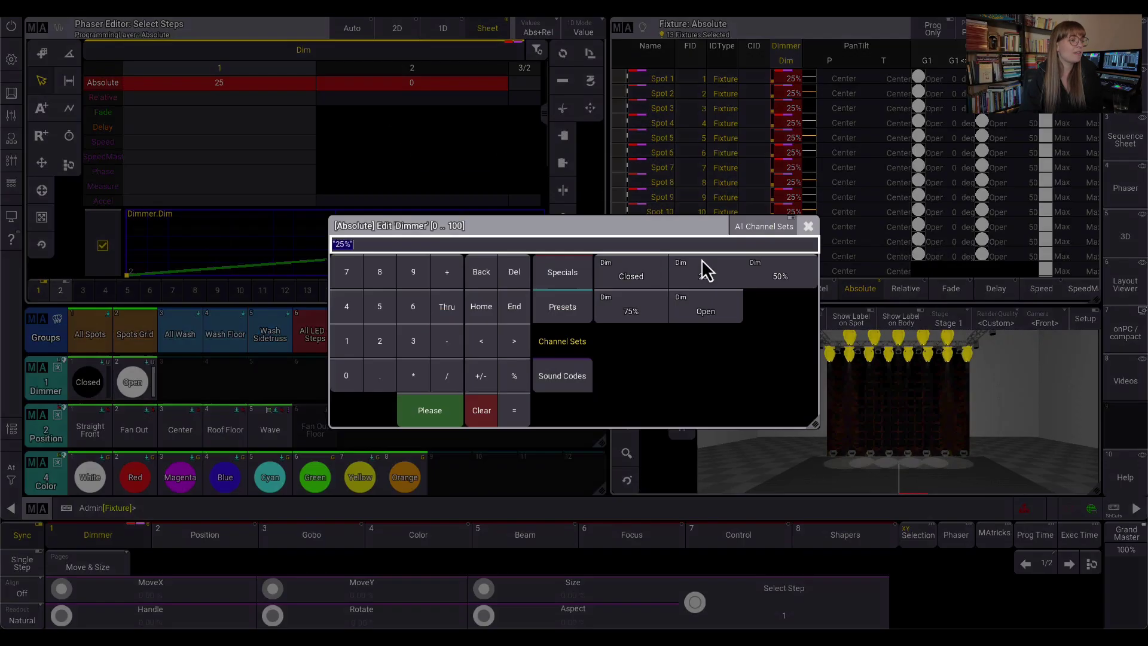
pyautogui.click(773, 275)
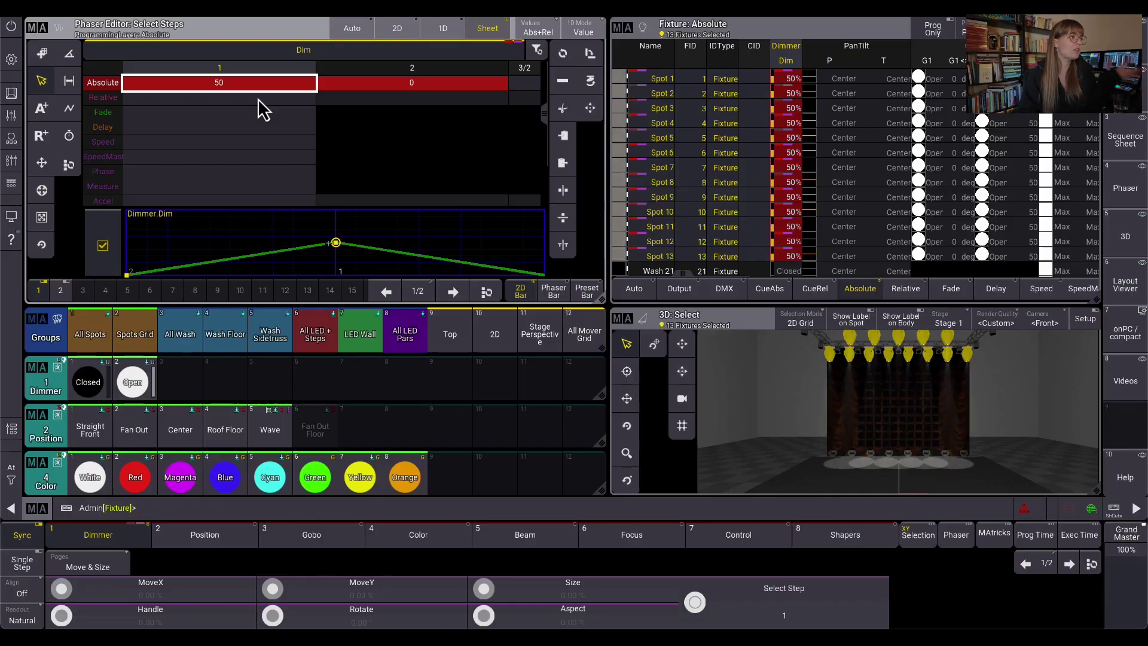
pyautogui.click(257, 87)
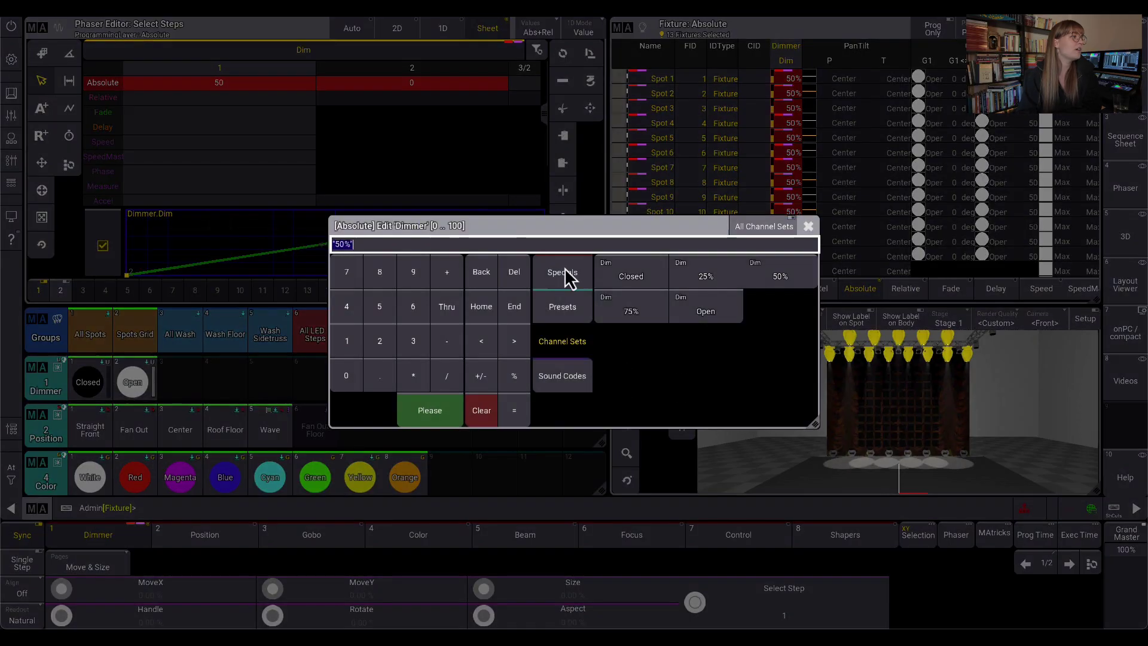
pyautogui.click(726, 315)
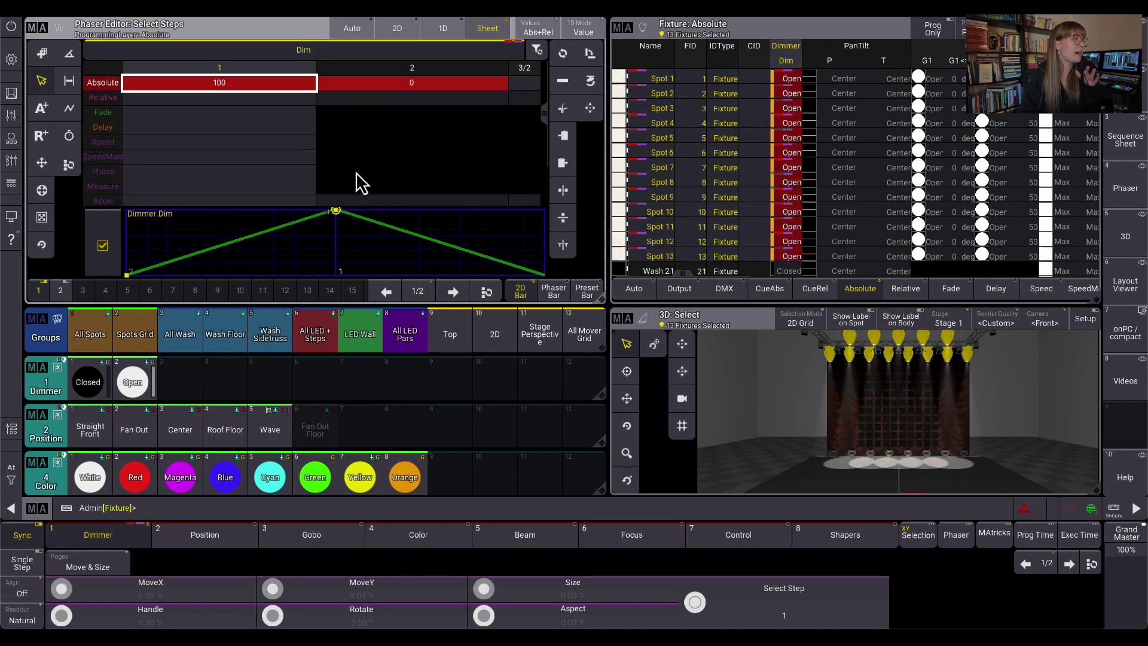
# Step: Examine which layers from Delay to Width have cells per step and which apply to the whole dimmer phaser
pyautogui.scroll(-1, 357, 135)
pyautogui.scroll(1, 357, 174)
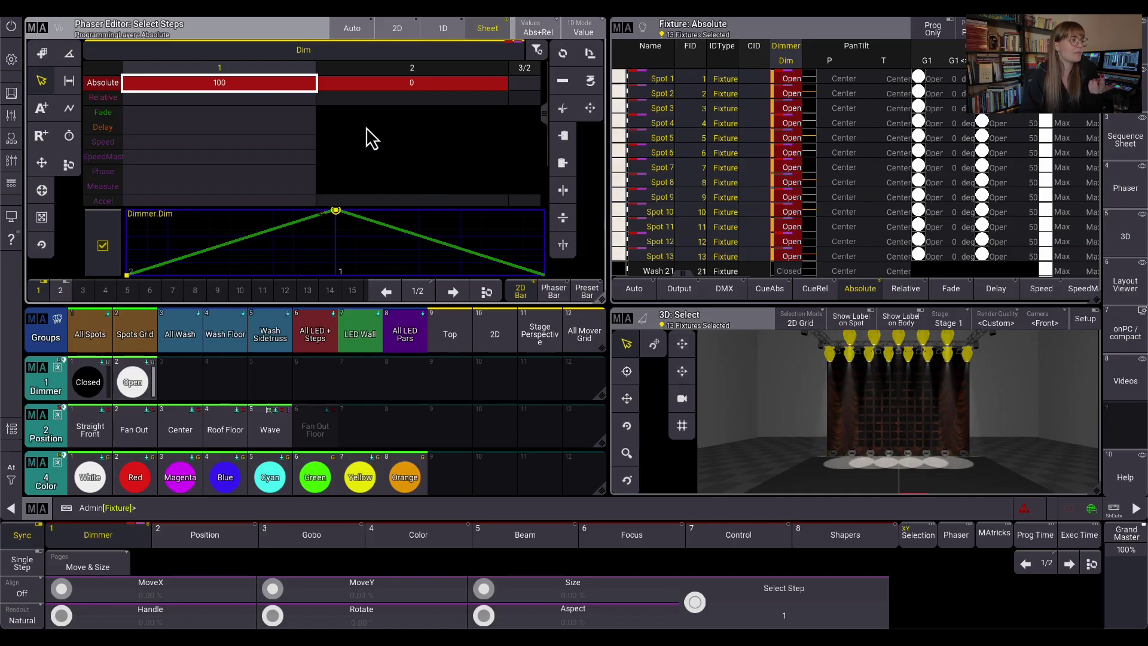
pyautogui.moveTo(367, 181); pyautogui.dragTo(367, 145)
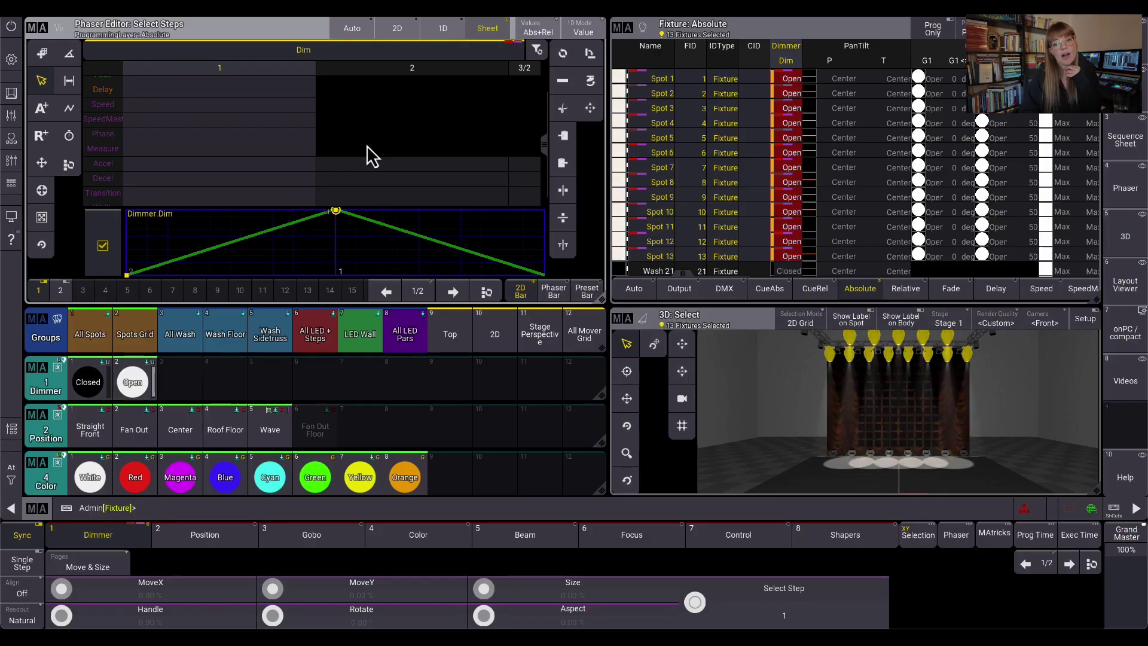
pyautogui.moveTo(433, 120); pyautogui.dragTo(435, 110)
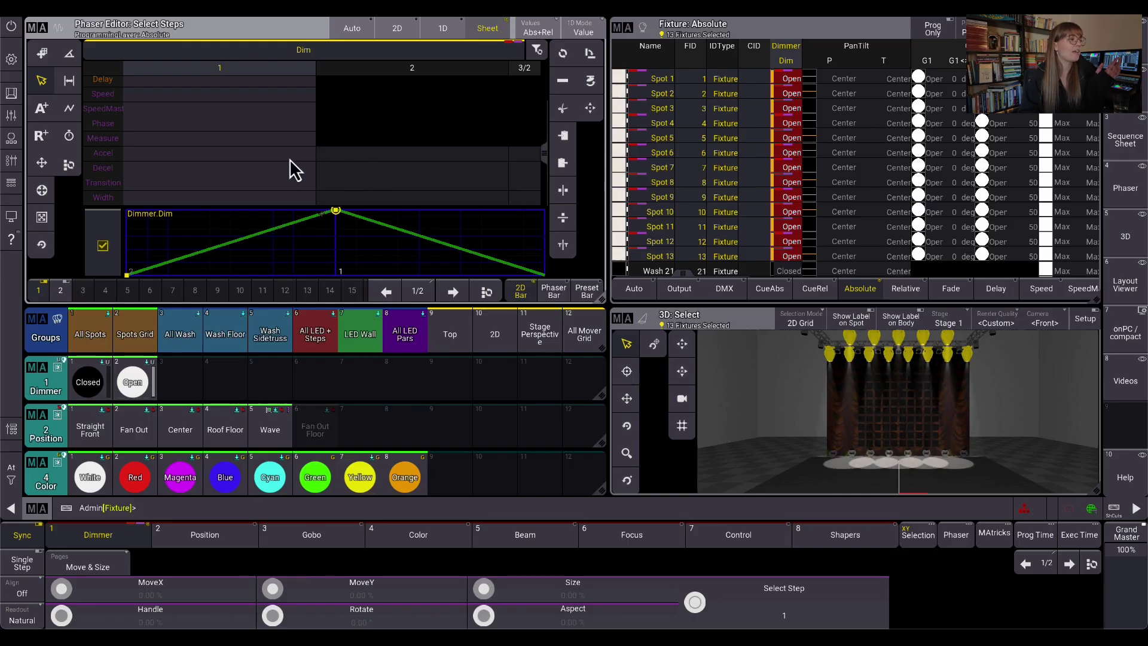
pyautogui.click(371, 154)
pyautogui.click(235, 168)
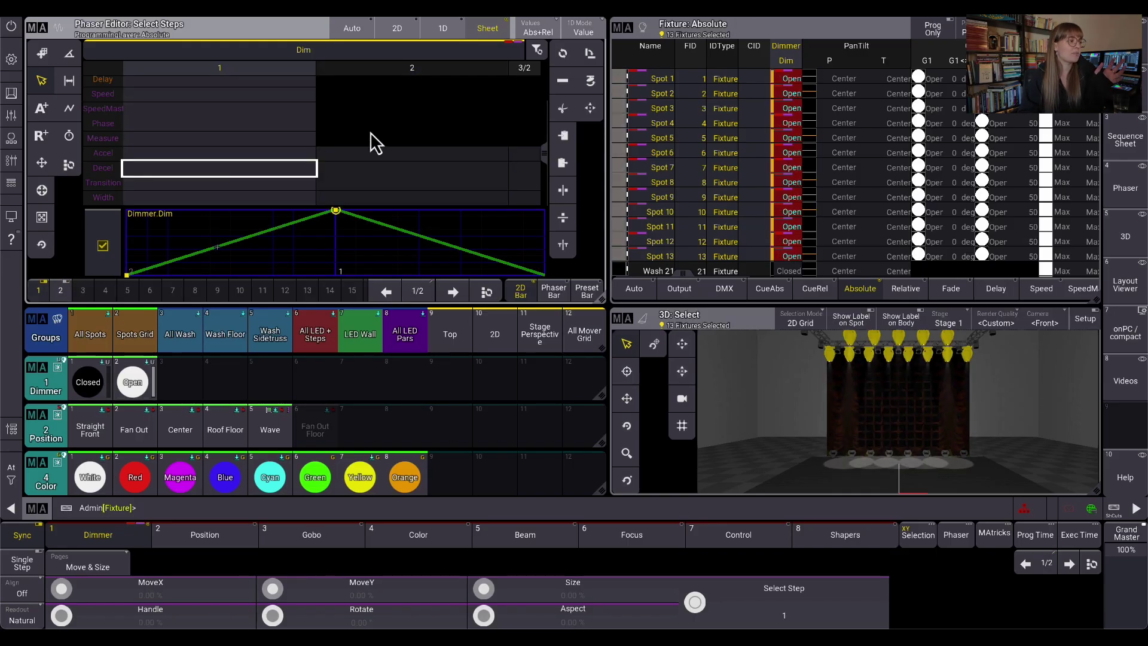
pyautogui.click(382, 173)
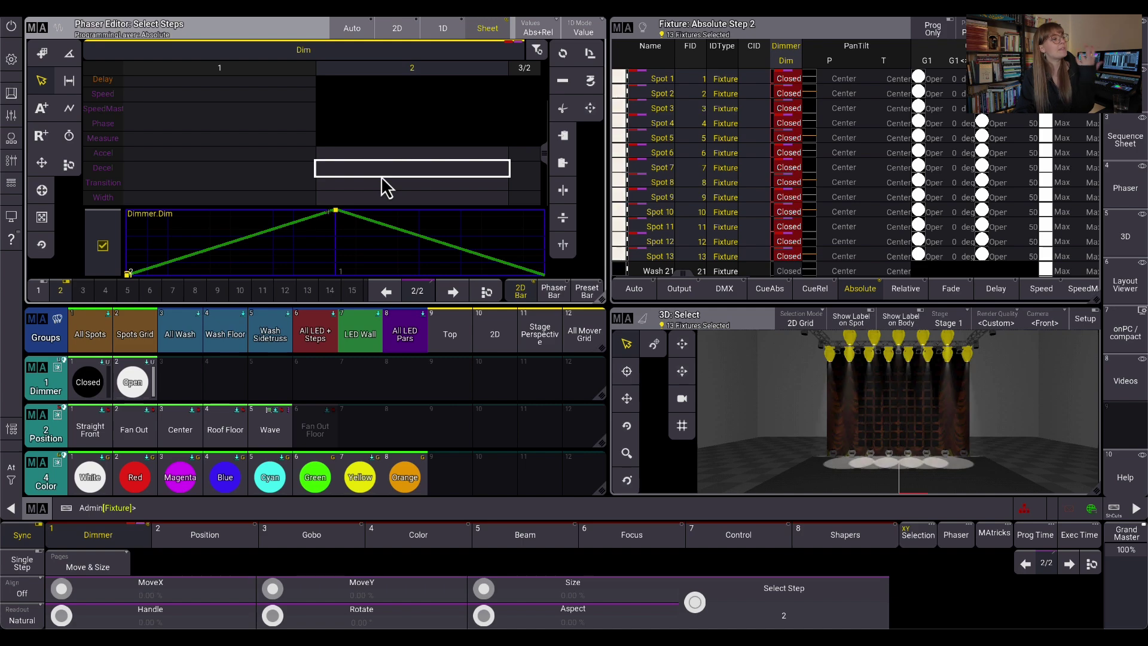
pyautogui.click(305, 98)
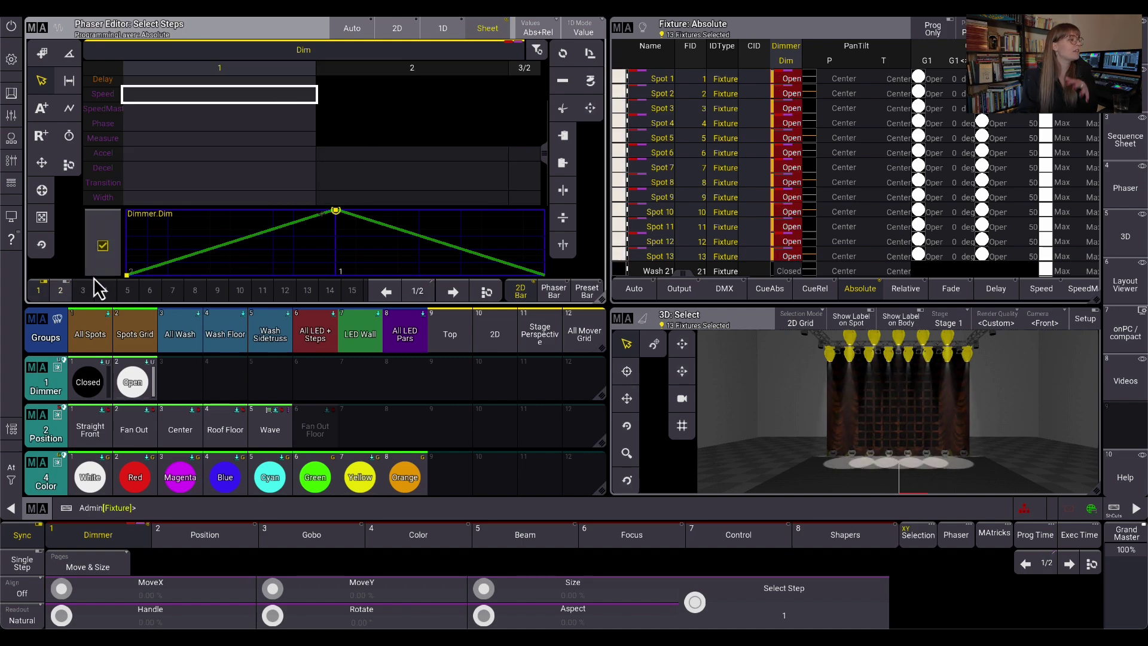
pyautogui.click(61, 291)
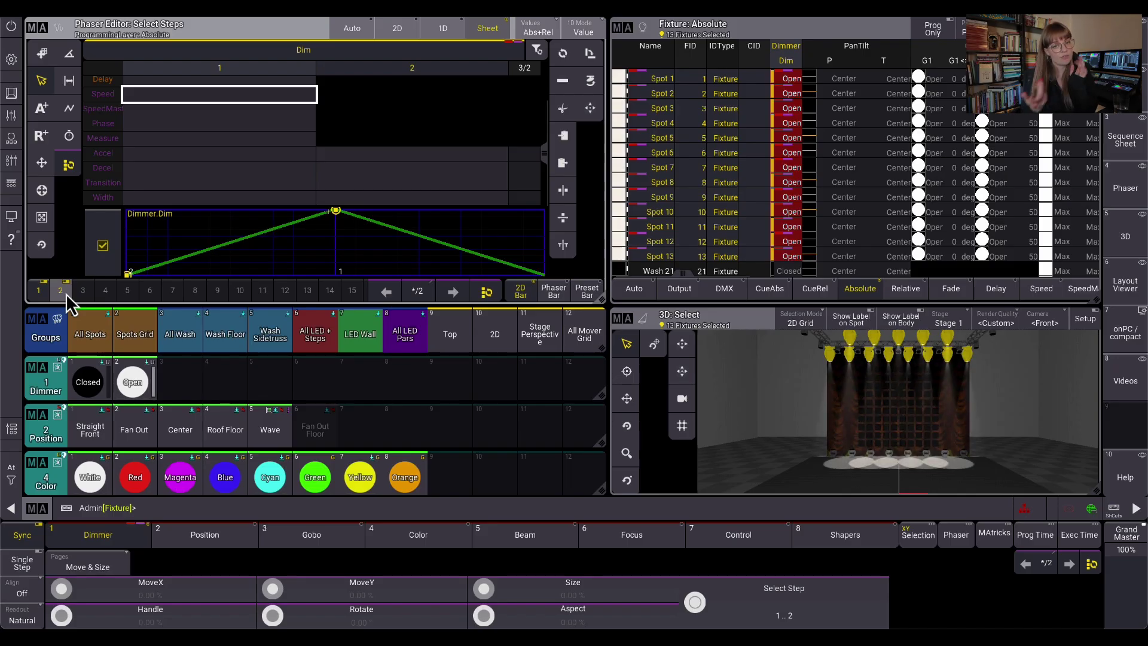
pyautogui.click(267, 126)
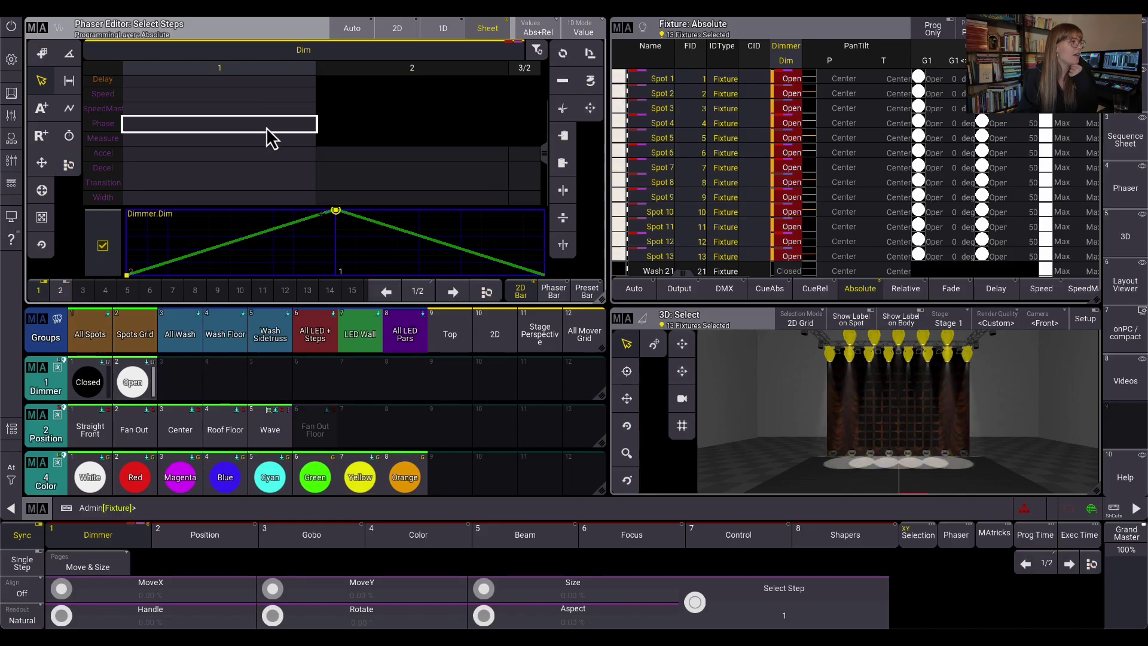
pyautogui.click(394, 95)
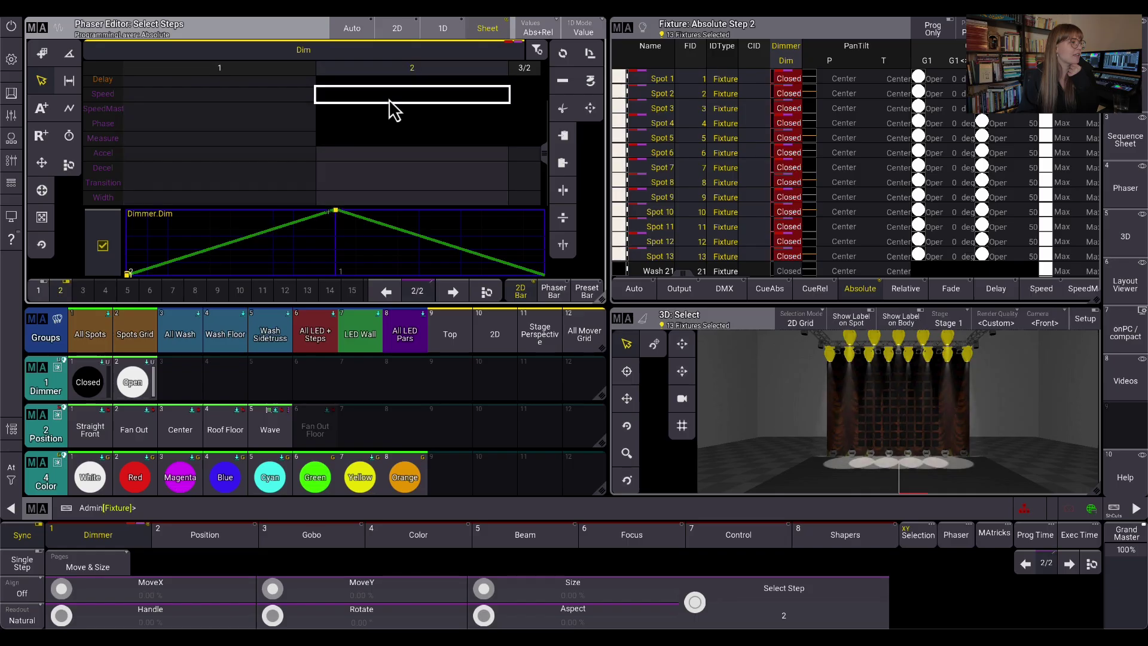
pyautogui.click(239, 124)
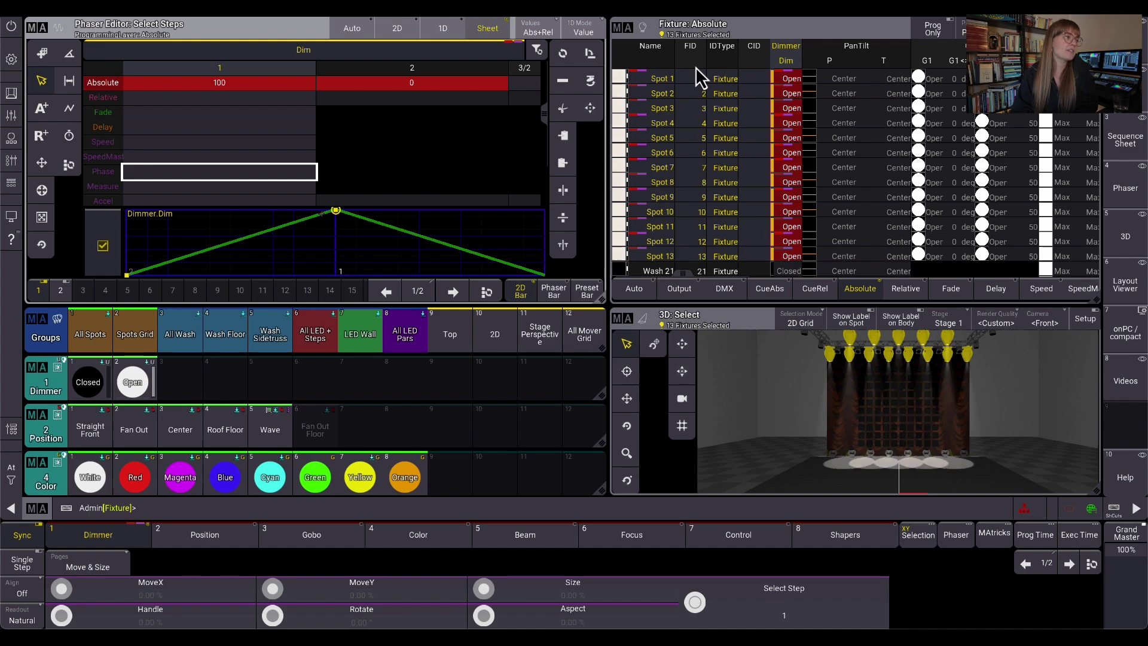
pyautogui.click(997, 541)
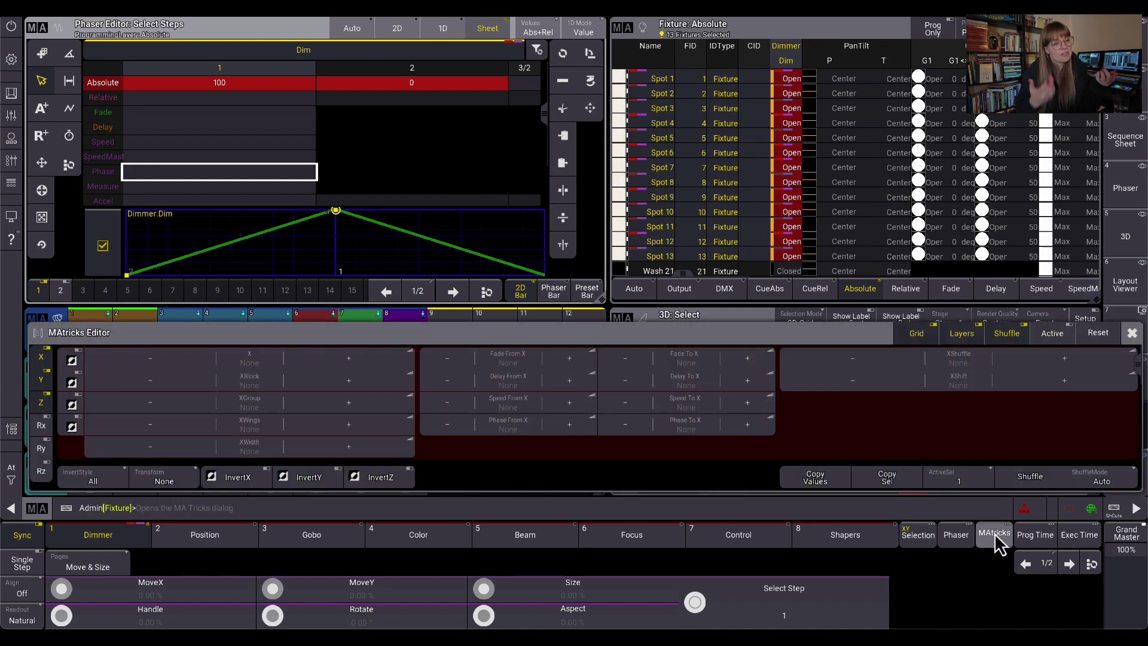
pyautogui.click(1132, 332)
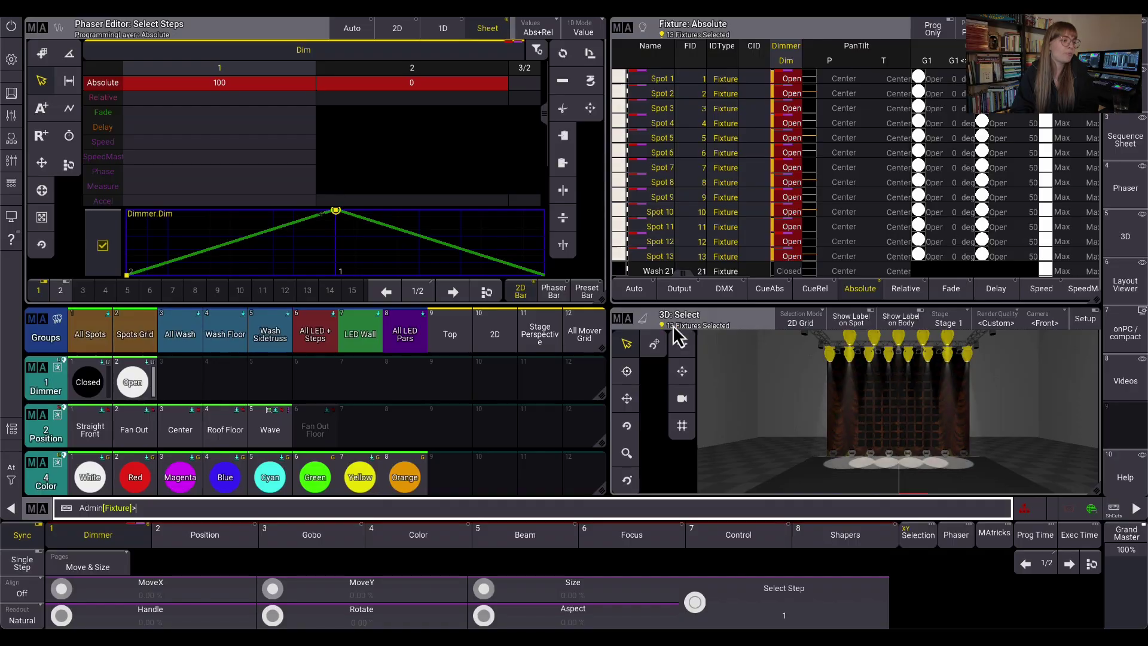
# Step: Remove the Groups, Dimmer, Position and Color pool windows and put a MAtricks Editor window in their place
pyautogui.click(89, 333)
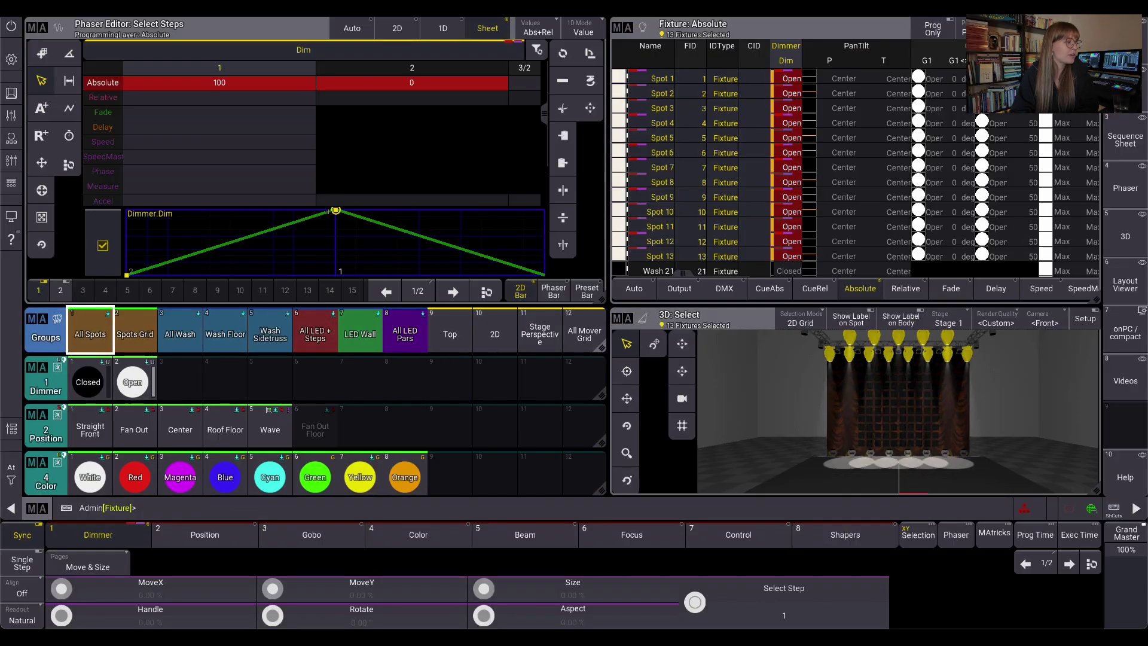
pyautogui.click(38, 320)
pyautogui.click(244, 325)
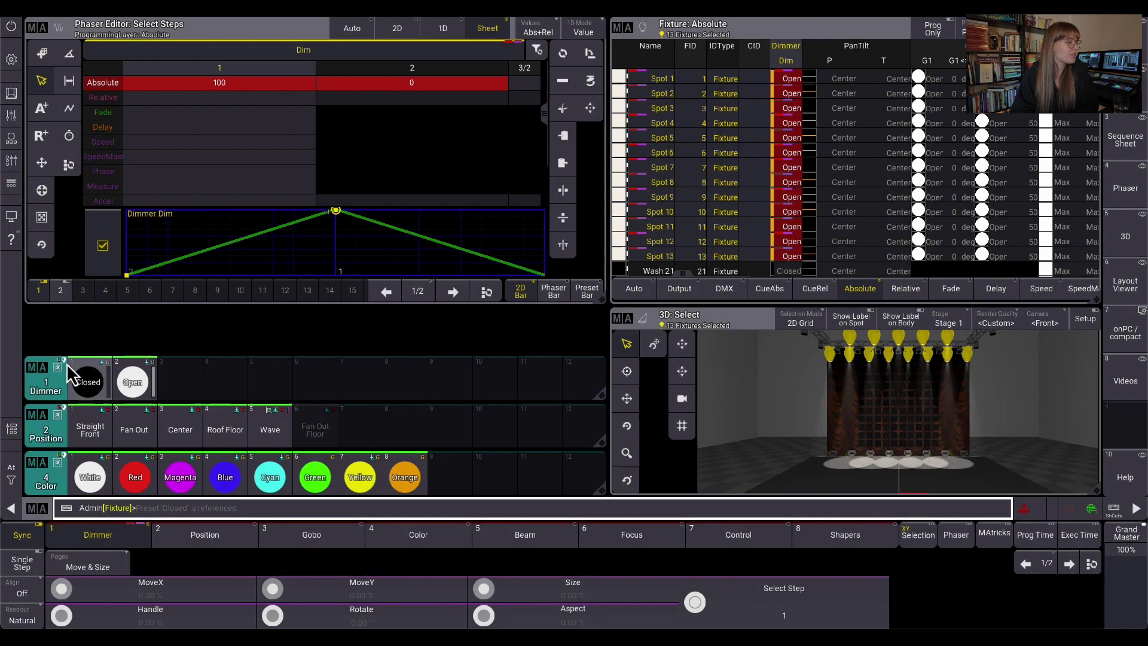
pyautogui.click(39, 367)
pyautogui.click(229, 374)
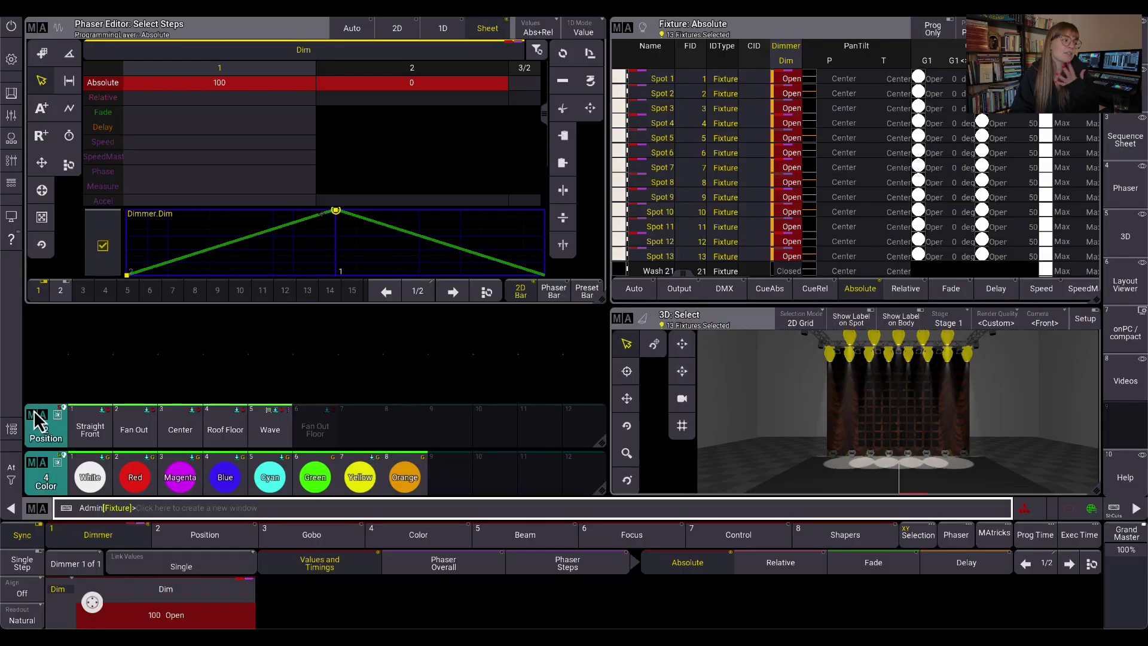
pyautogui.click(38, 415)
pyautogui.click(292, 425)
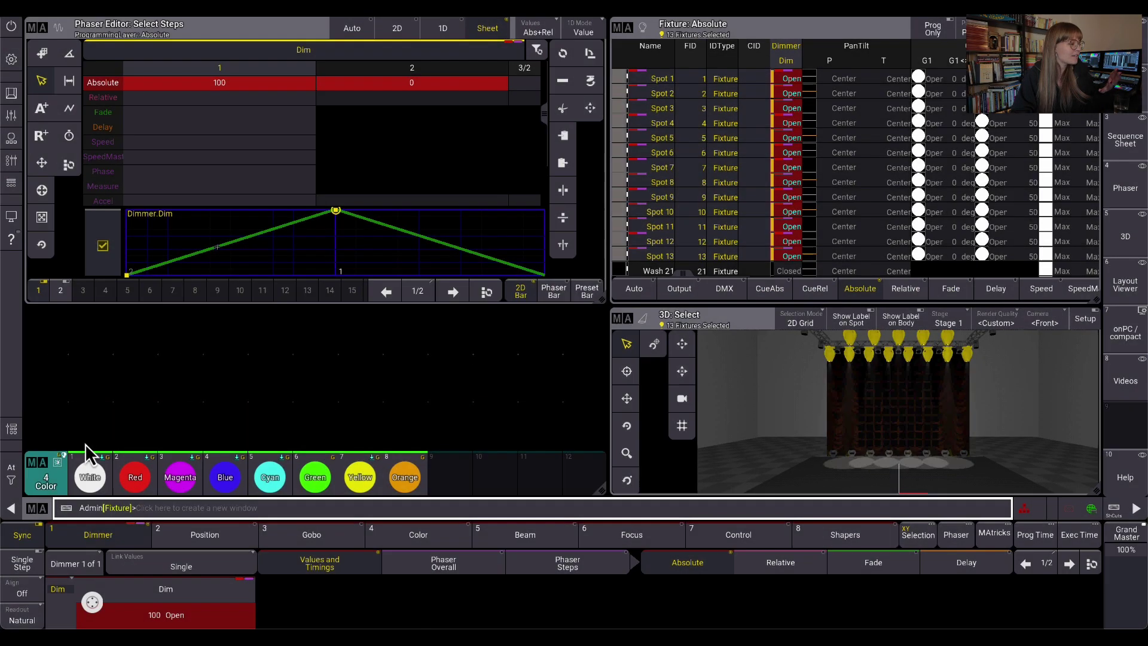
pyautogui.click(43, 460)
pyautogui.click(280, 446)
pyautogui.click(48, 325)
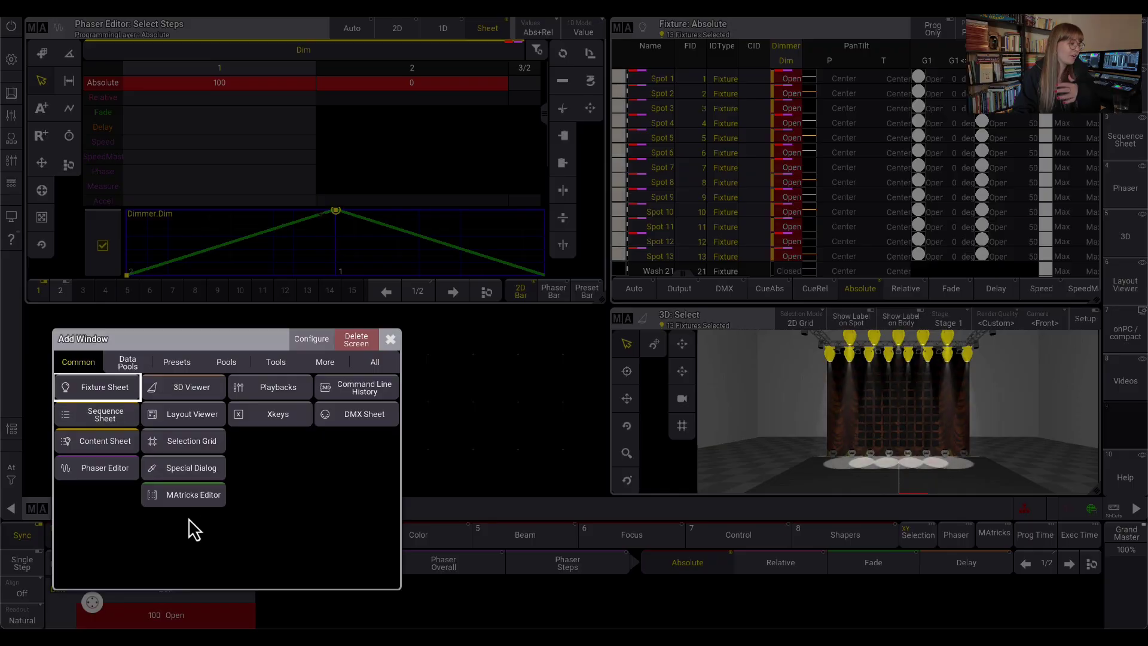
pyautogui.click(195, 494)
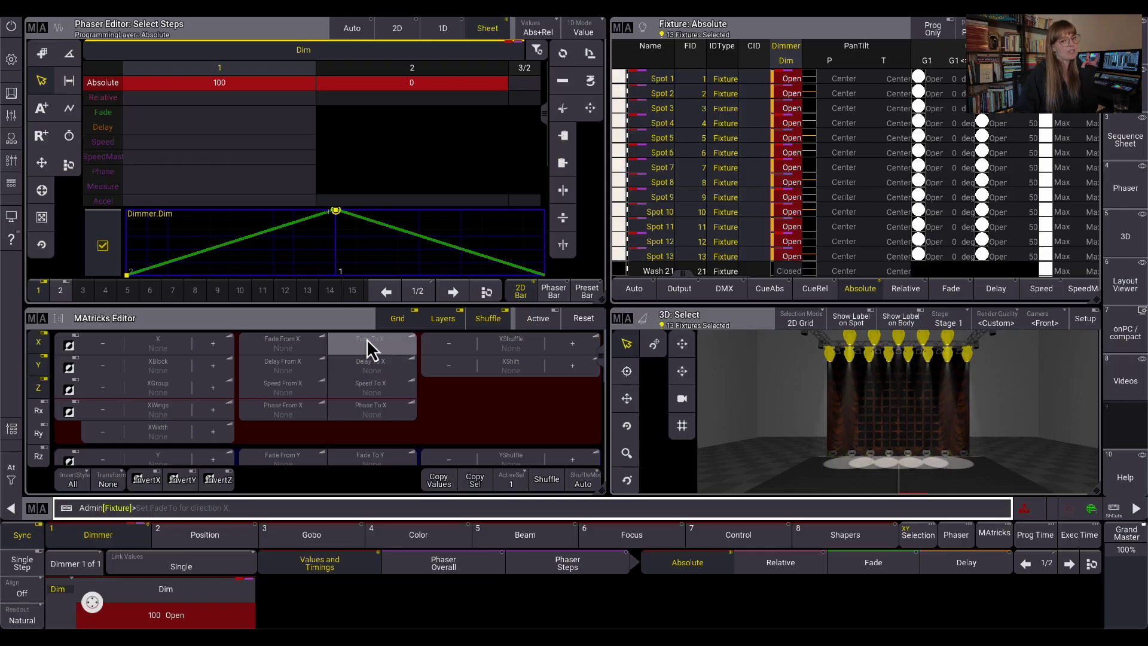
# Step: Spread the dimmer phaser's phase up to 360° along X, with XWings at 2 and XGroup at 4
pyautogui.click(367, 412)
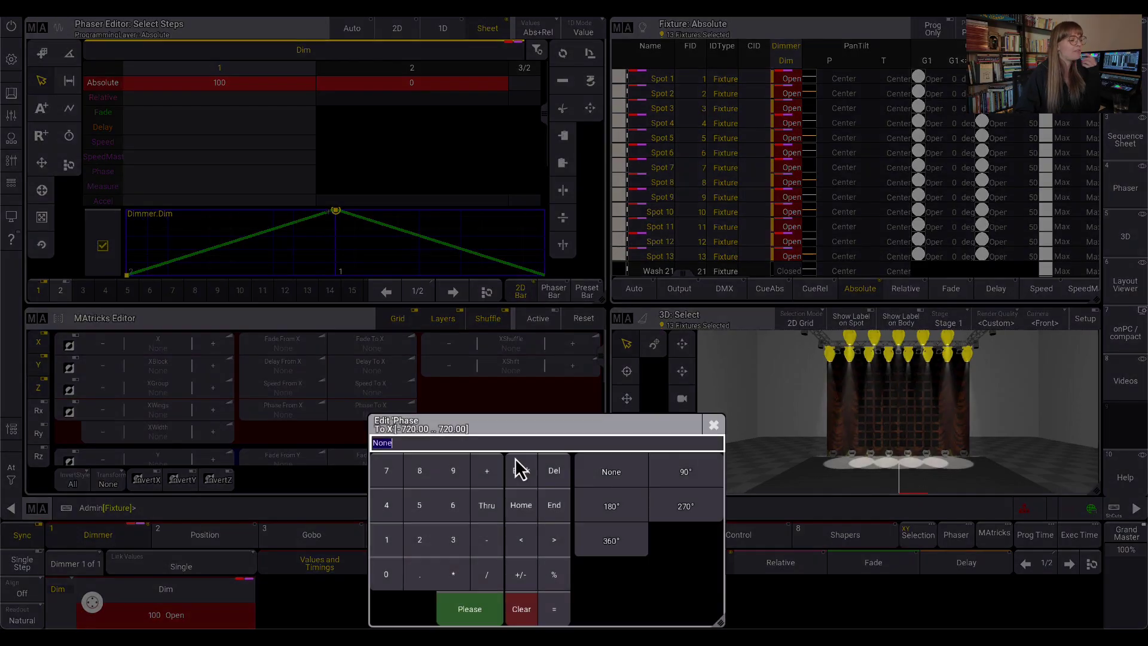
pyautogui.click(601, 536)
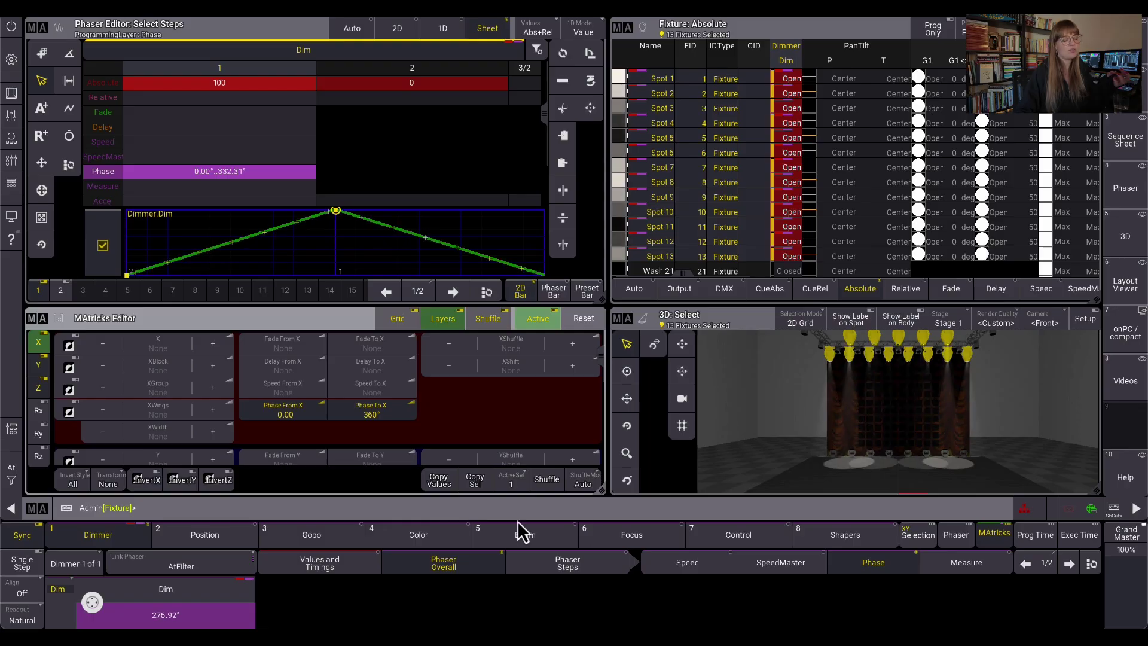
pyautogui.click(206, 414)
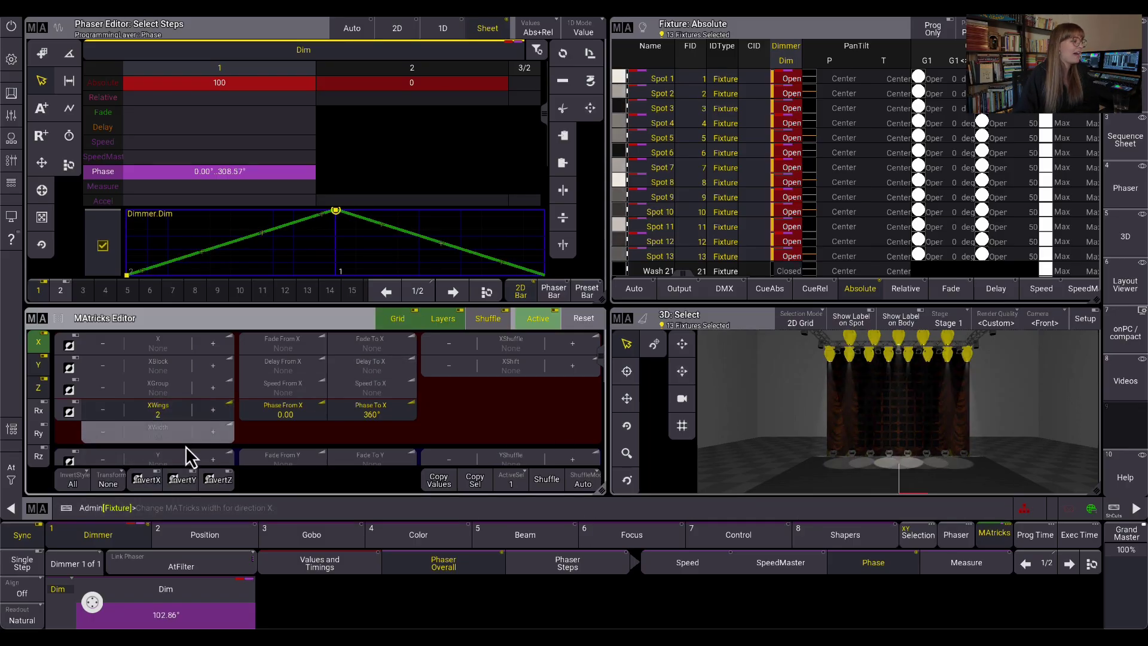
pyautogui.click(209, 393)
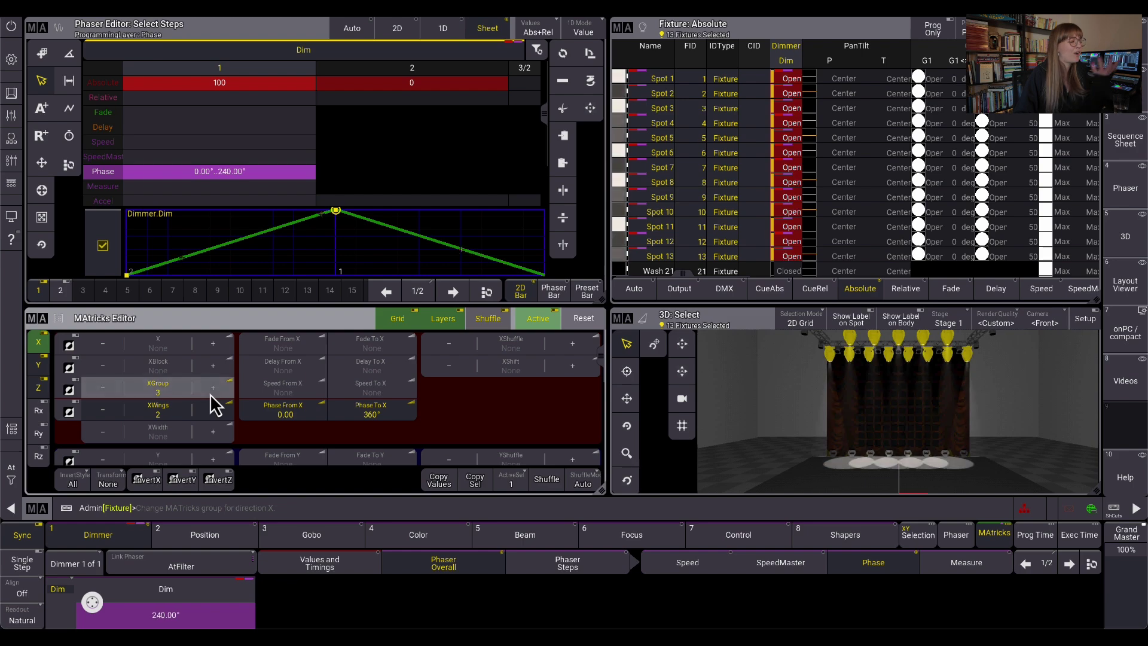
pyautogui.click(227, 398)
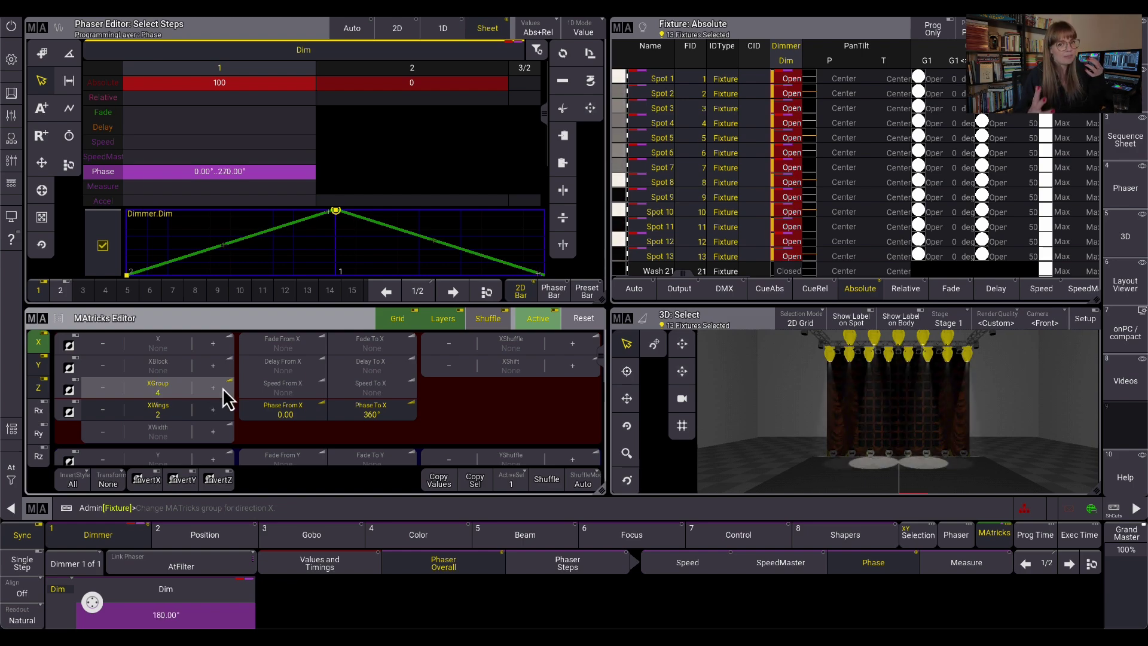
# Step: Set step 1's Transition to 0% in the phaser sheet and compare the sheet's layers with the dimmer curve
pyautogui.click(308, 173)
pyautogui.doubleClick(190, 189)
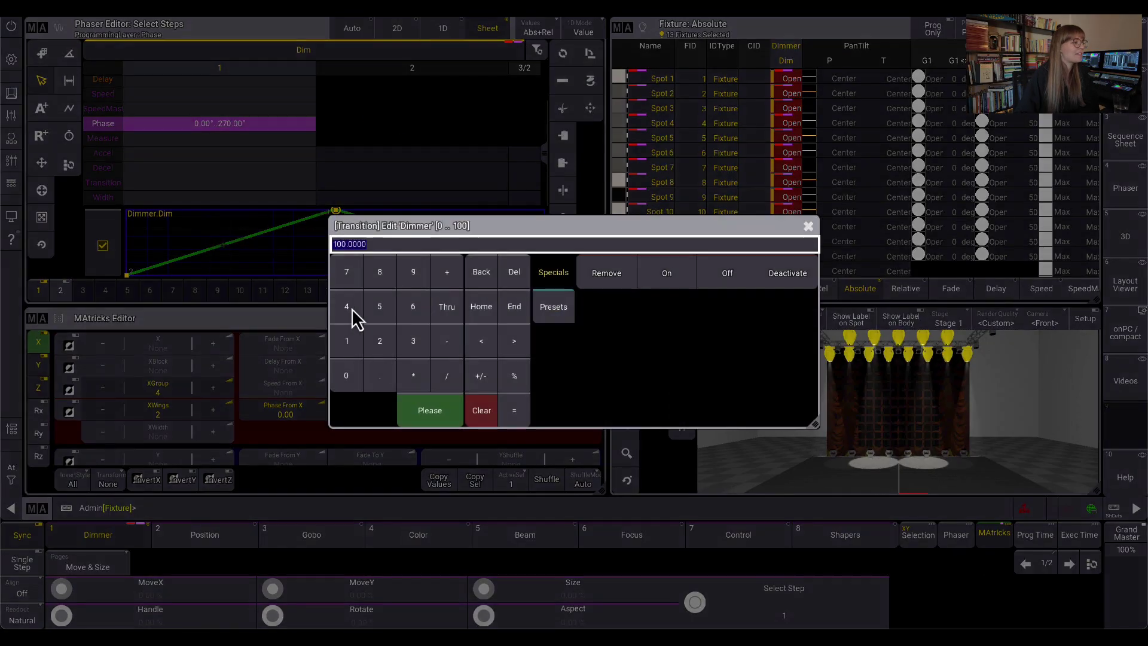
pyautogui.click(359, 375)
pyautogui.click(436, 402)
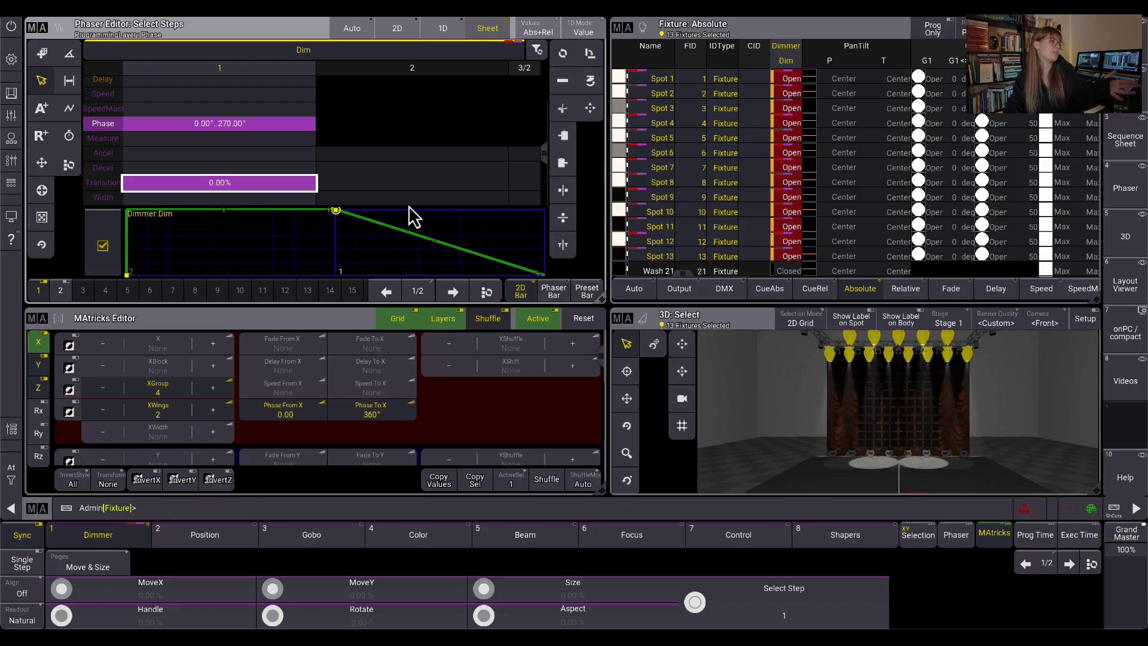
pyautogui.scroll(3, 410, 215)
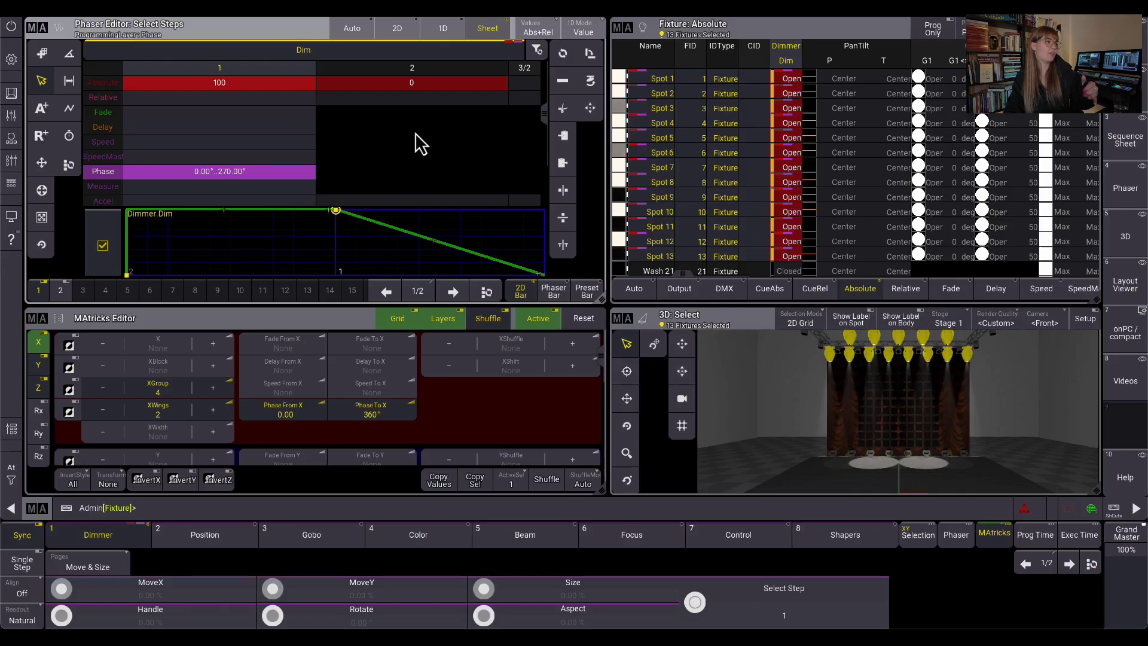
pyautogui.scroll(-3, 358, 134)
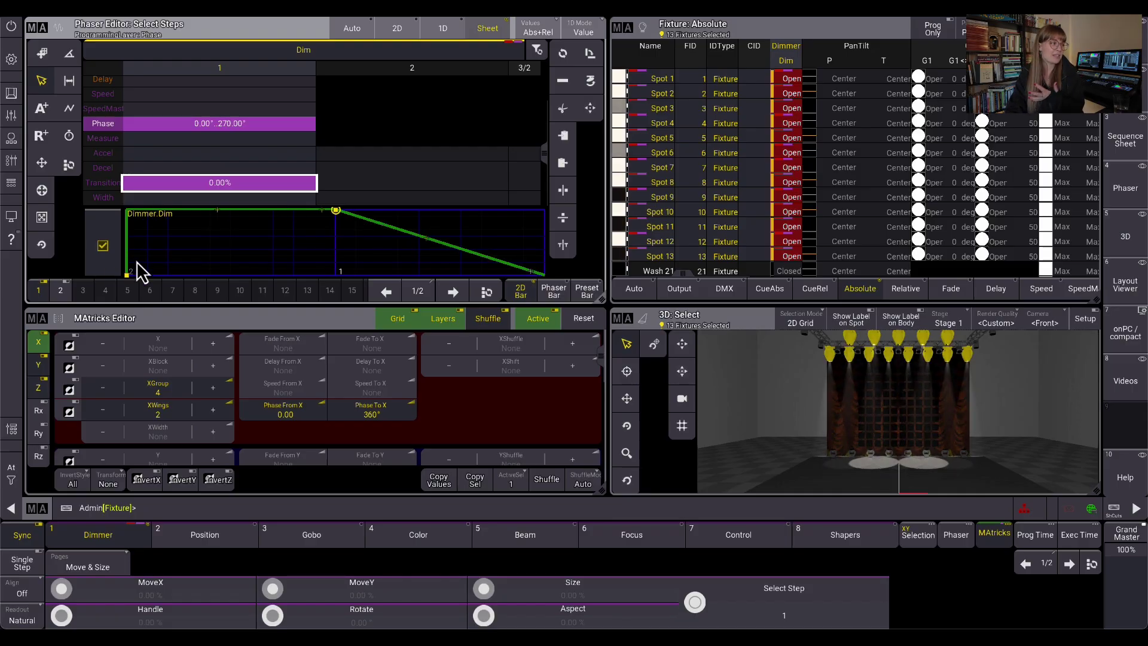
# Step: Switch the Phaser Editor to form selection for the dimmer phaser
pyautogui.click(69, 108)
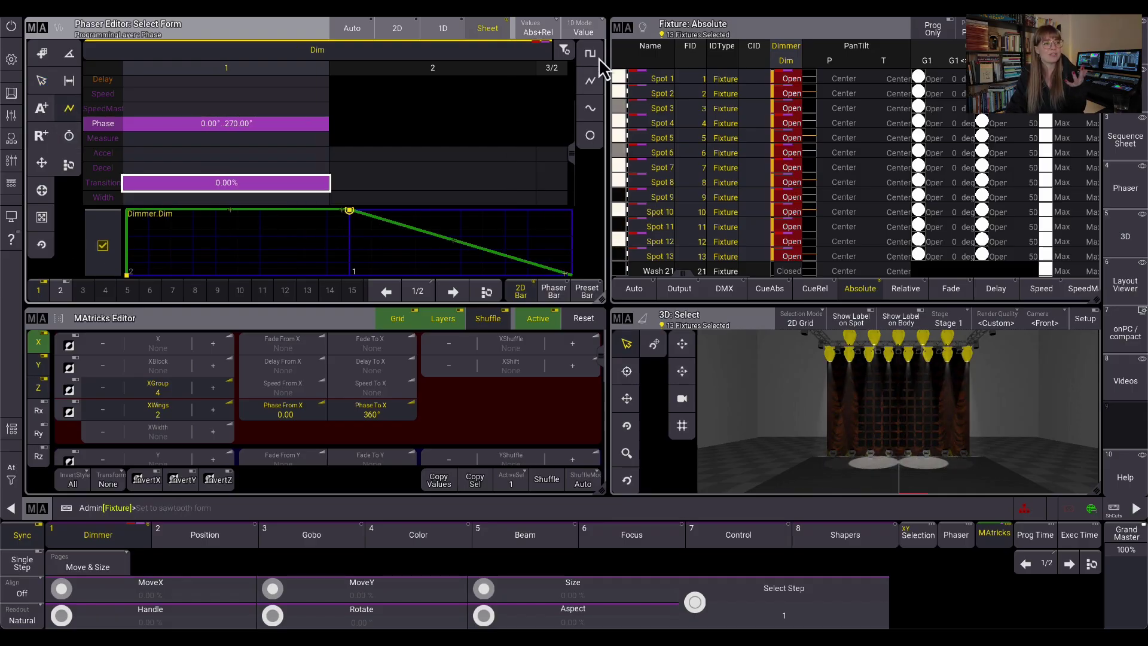